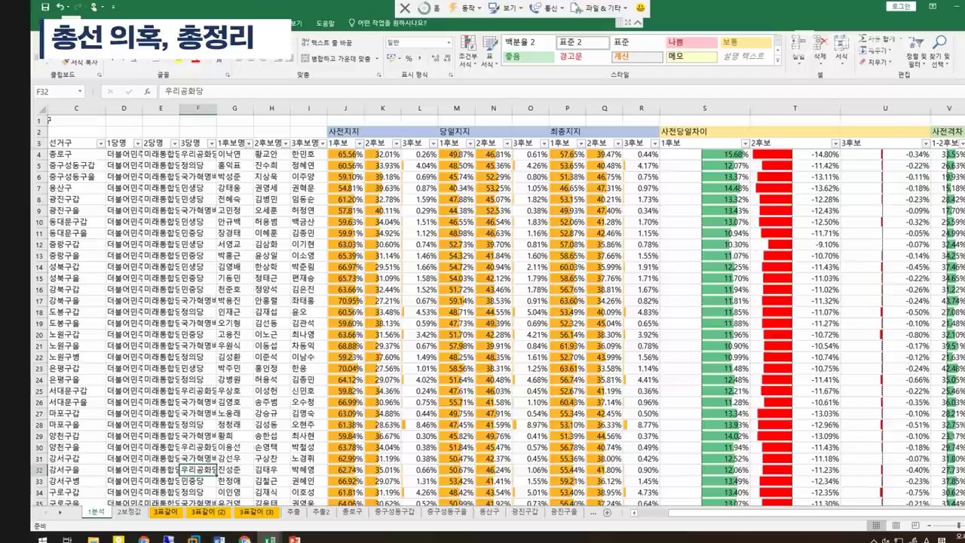
View the district sheets 종로구, 중구성동구갑 and 중구성동구을 in turn, finishing at cell A1 of the last one
left_click(351, 510)
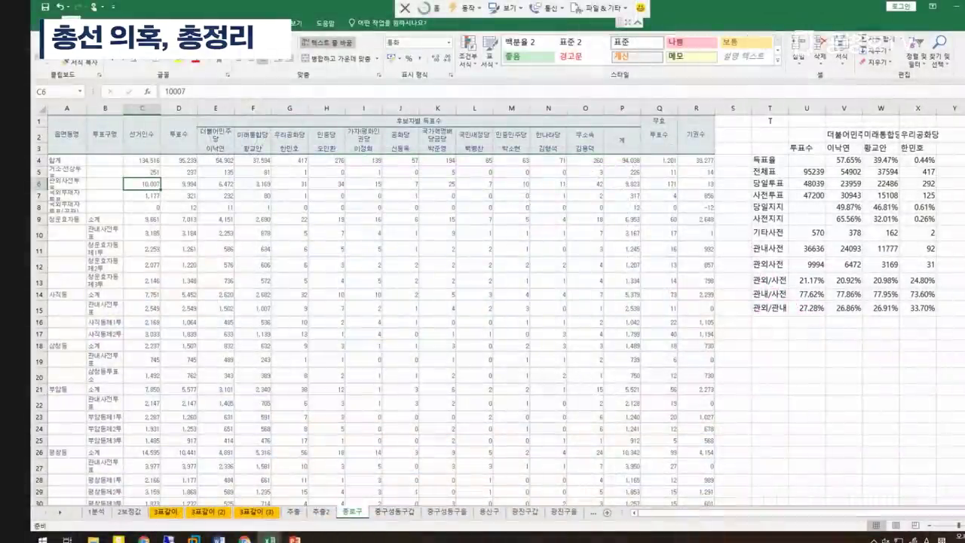
key("ctrl+Page_Down")
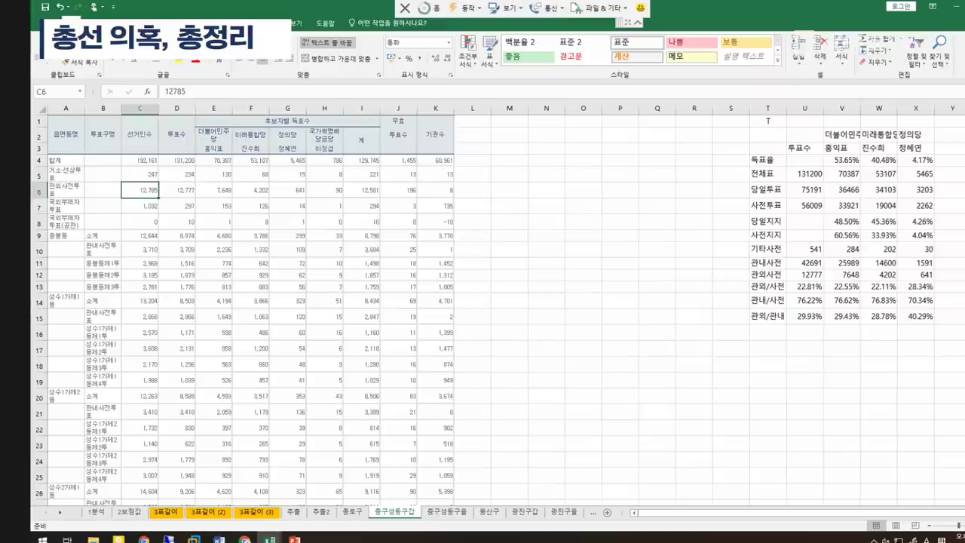
key("ctrl+Page_Down")
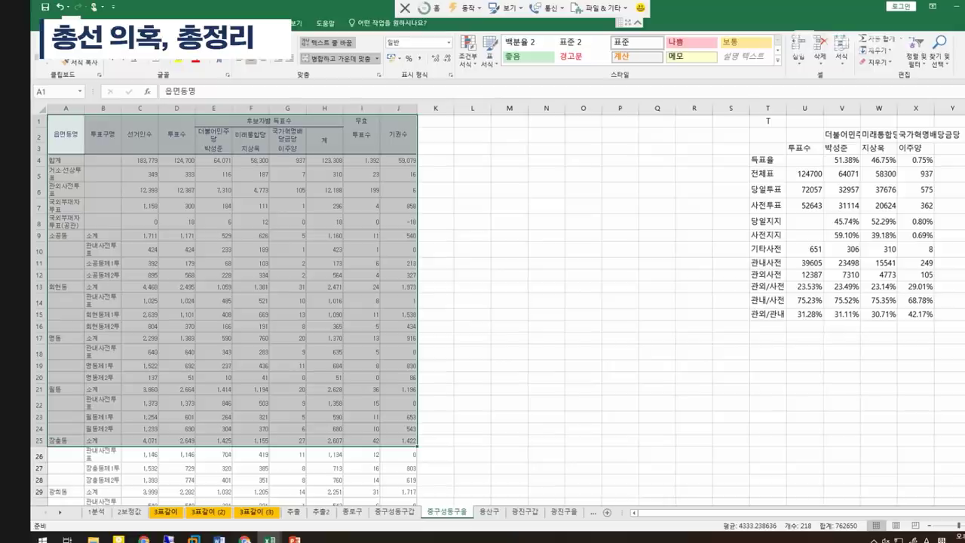
left_click(324, 352)
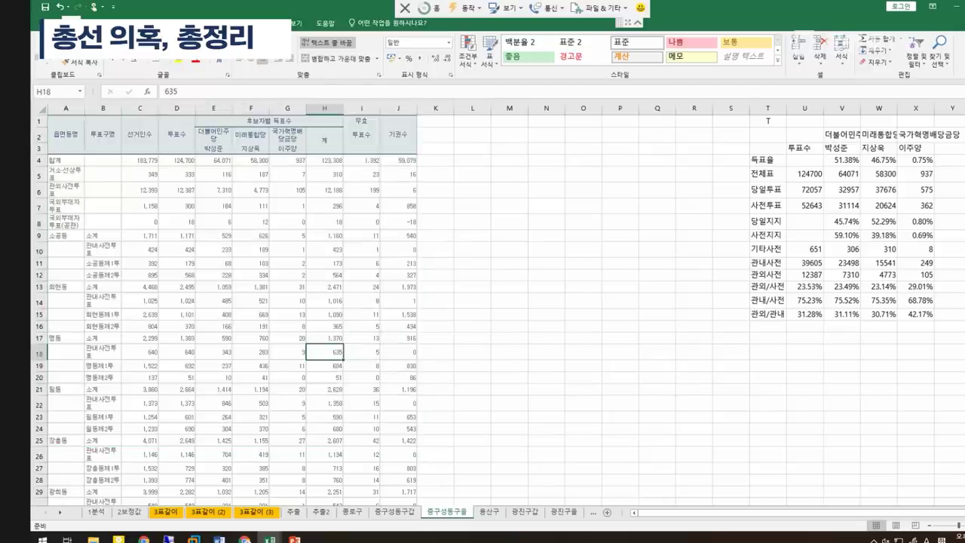
key("ctrl+Home")
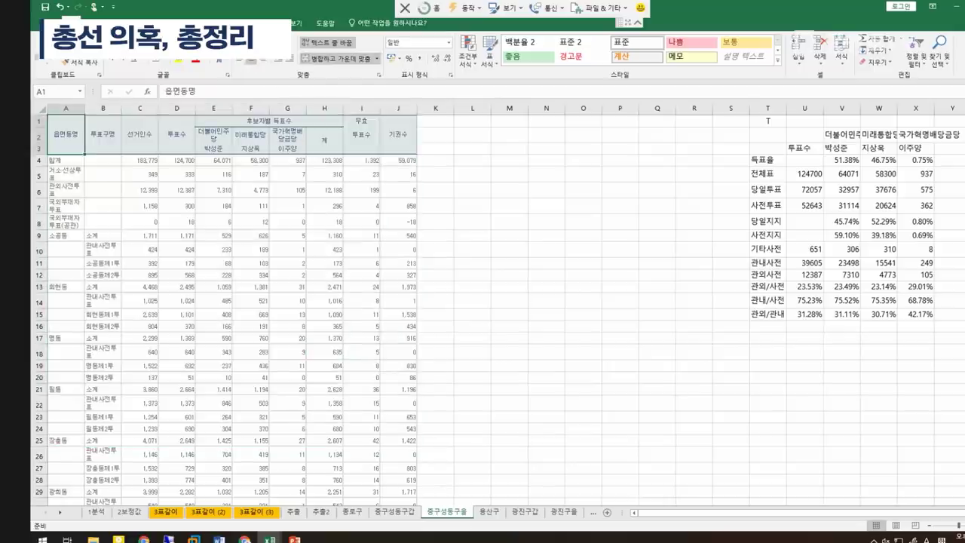
key("Down")
key("shift+Down")
key("shift+Down")
key("shift+Down")
key("shift+Down")
key("shift+Down")
key("shift+Down")
key("shift+Down")
key("shift+Down")
key("ctrl+q")
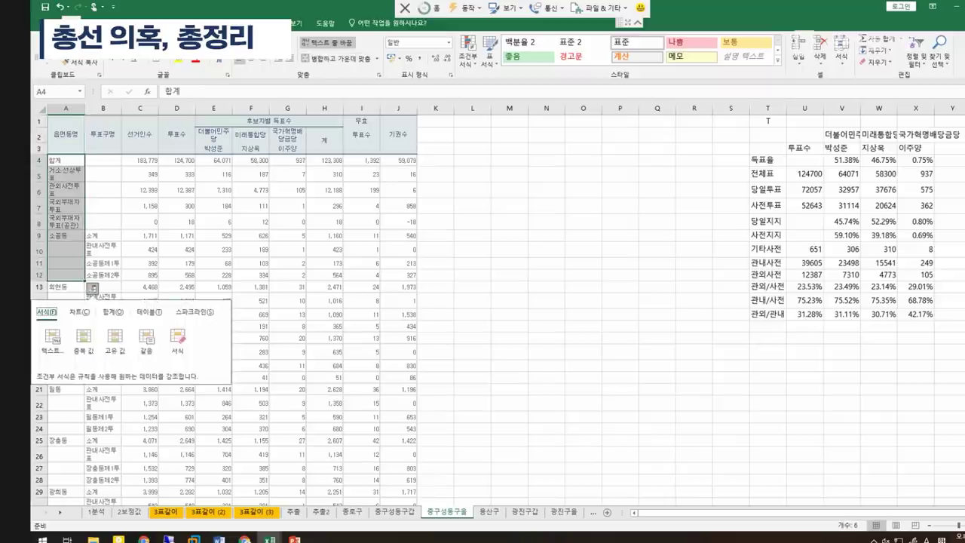
left_click(102, 222)
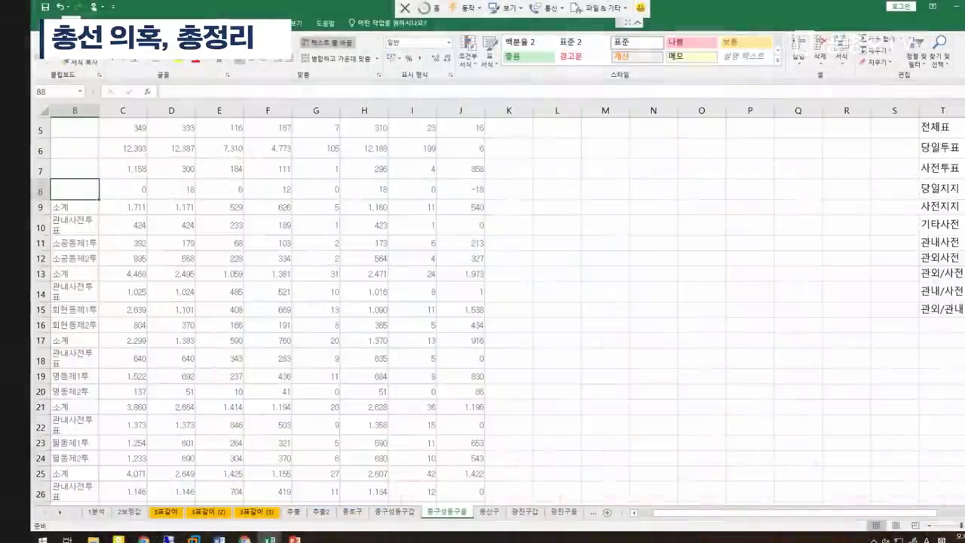
Examine the enlarged 중구성동구을 vote table, highlighting the candidates' totals in E4:H4
scroll(483, 301, "up", 2)
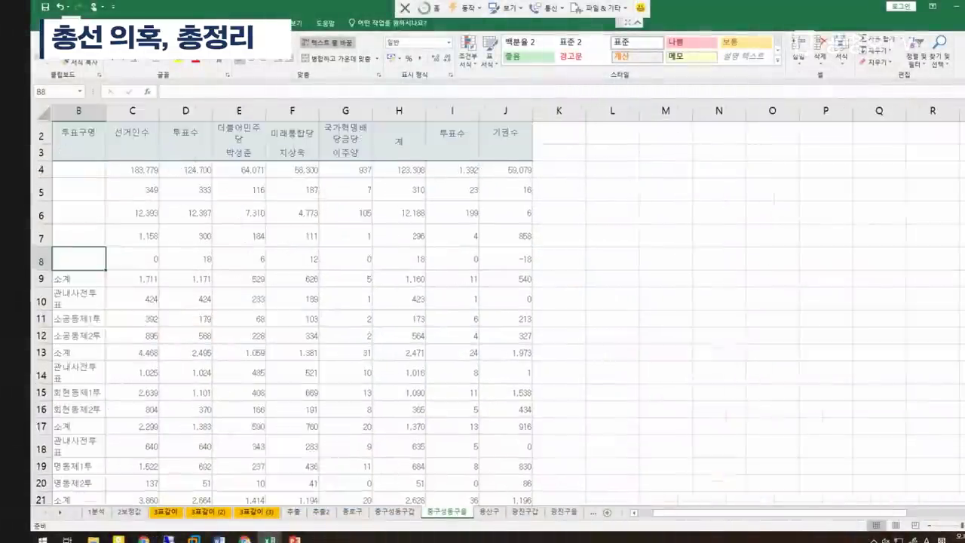
scroll(482, 301, "up", 1)
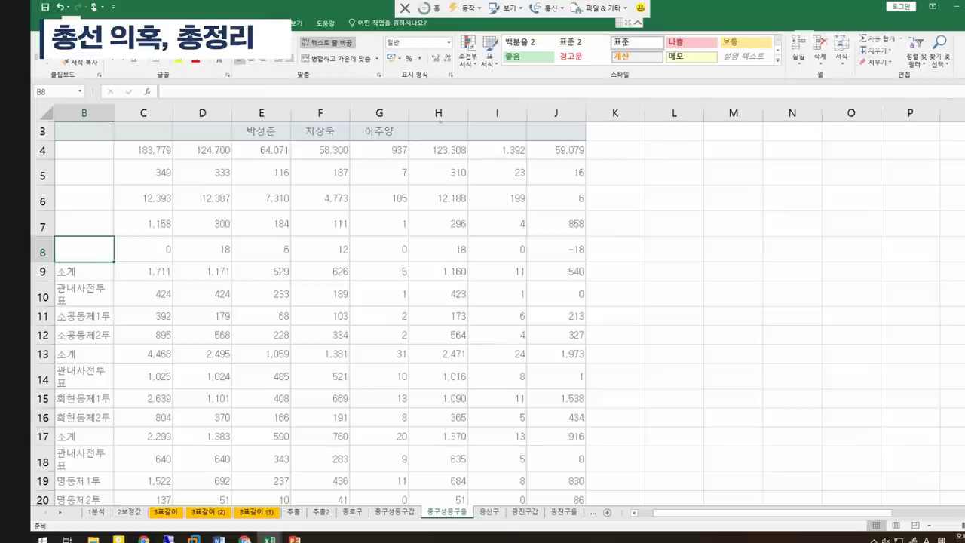
scroll(482, 301, "left", 1)
scroll(482, 302, "up", 1)
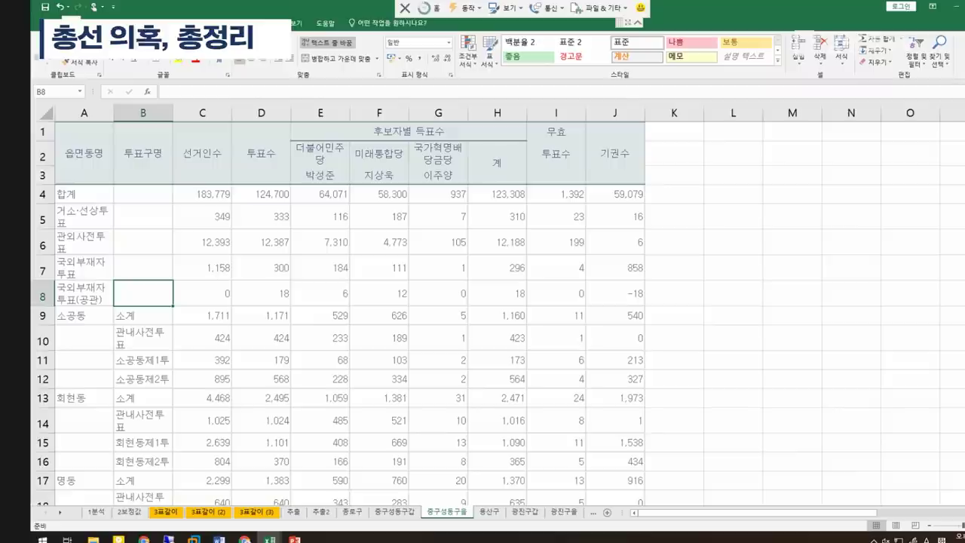
left_click_drag(320, 194, 497, 194)
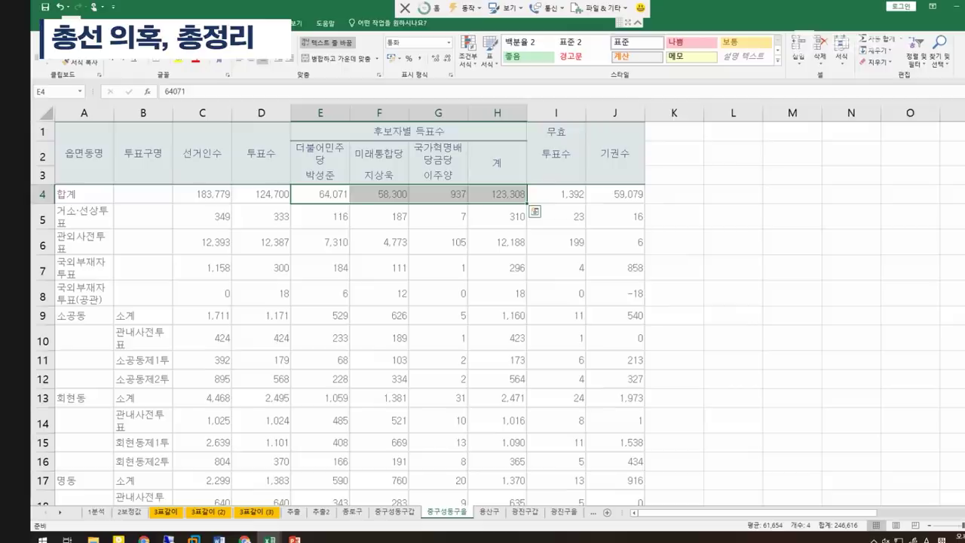
left_click(520, 215)
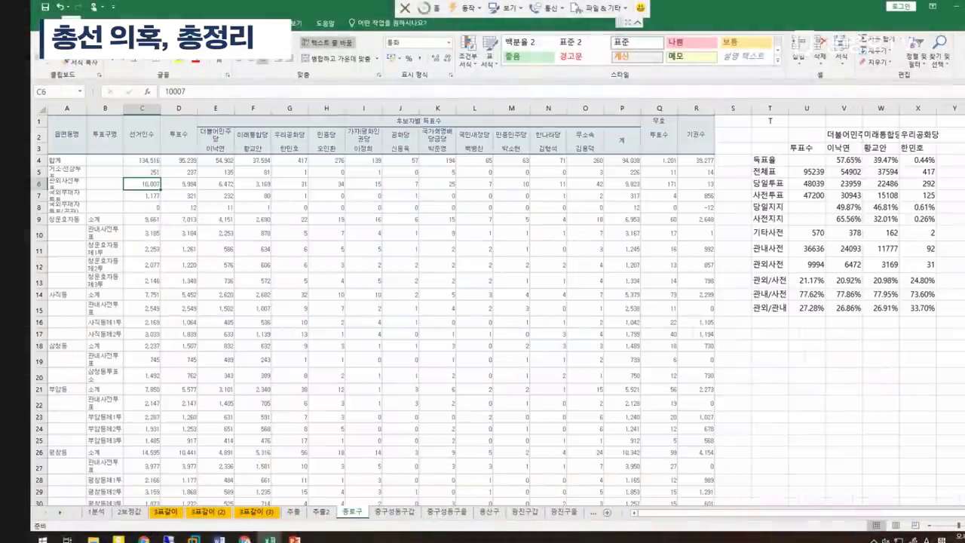
On the 종로구 sheet, examine the summary table T1:X15 and the source vote counts by neighbourhood, including the voter totals in column C
left_click_drag(768, 120, 915, 309)
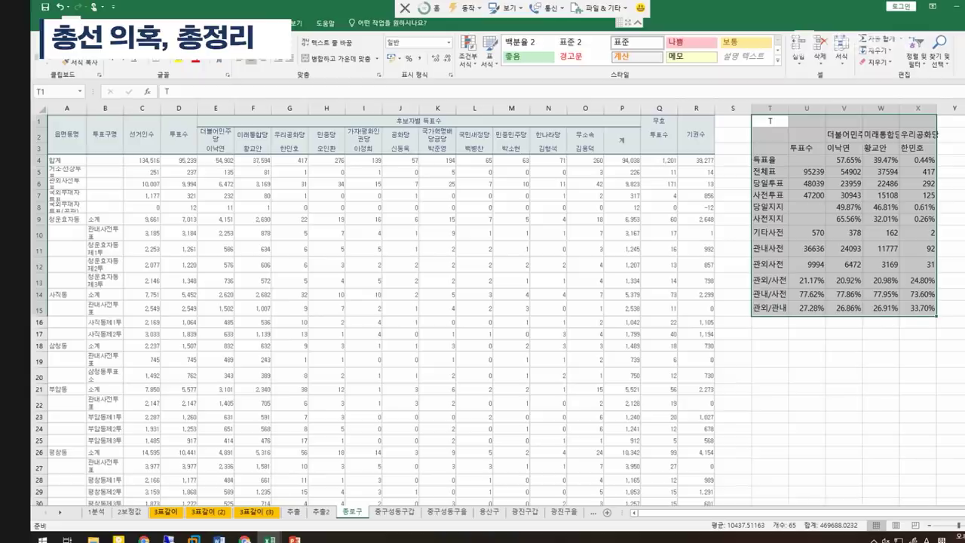
left_click(141, 160)
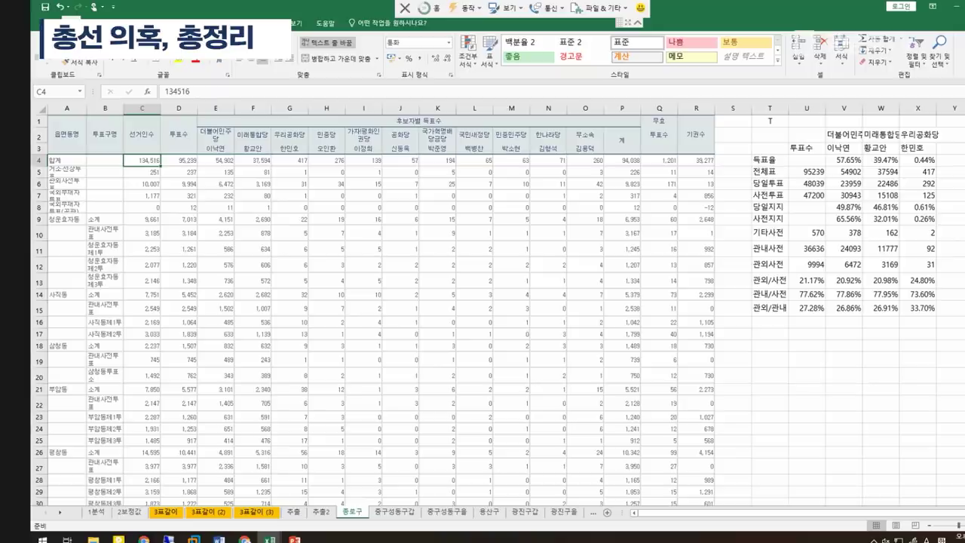
left_click_drag(142, 219, 142, 418)
left_click(178, 375)
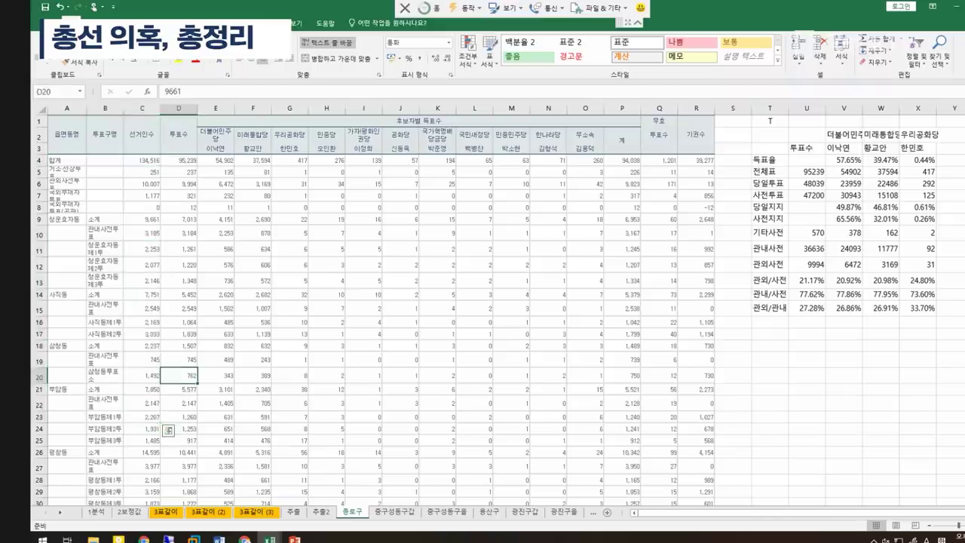
left_click(364, 333)
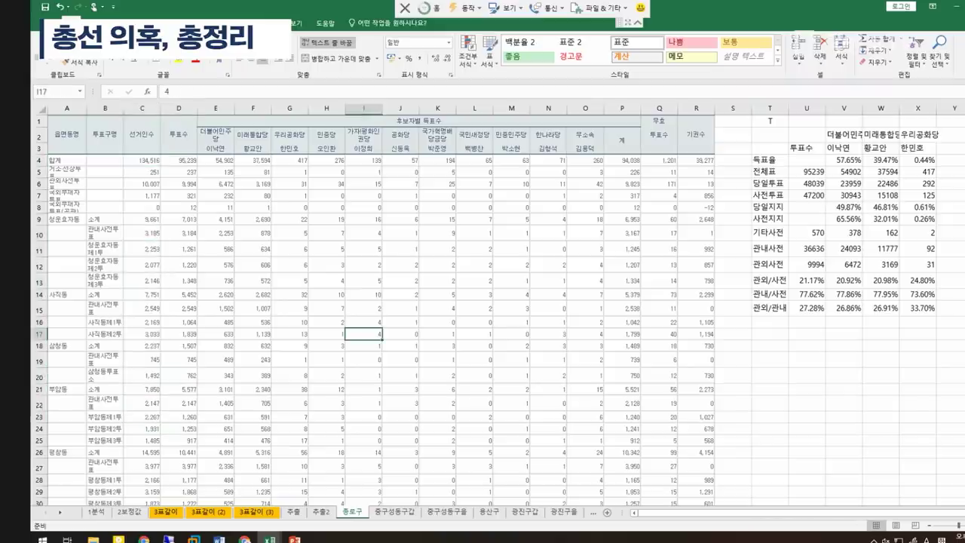
Inspect the 사전투표 total formula in U7 and highlight the whole summary table T1:X15 on the 종로구 sheet
left_click(805, 195)
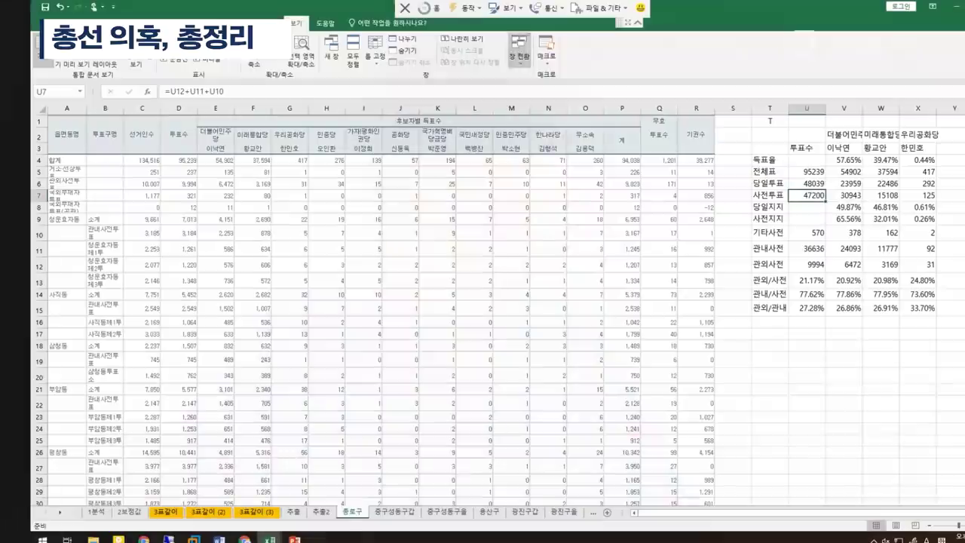
left_click(547, 54)
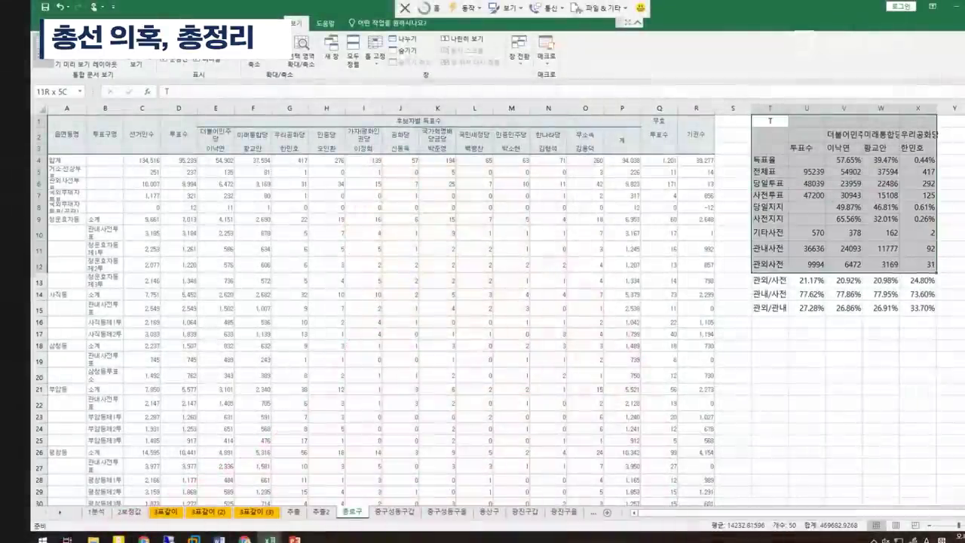
left_click_drag(917, 265, 918, 309)
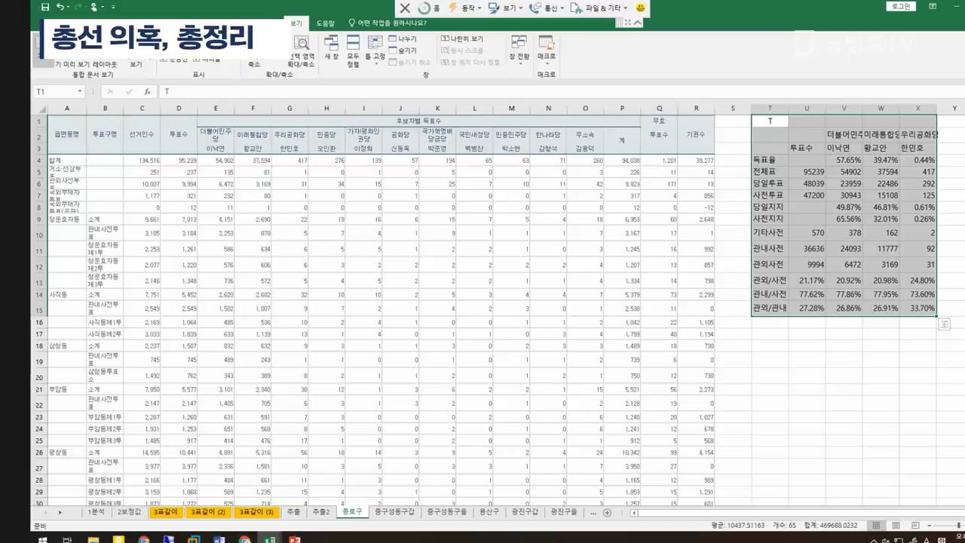
Switch to the 중구성동구갑 sheet and examine its summary table T1:X15 at a larger size
key("ctrl+Page_Down")
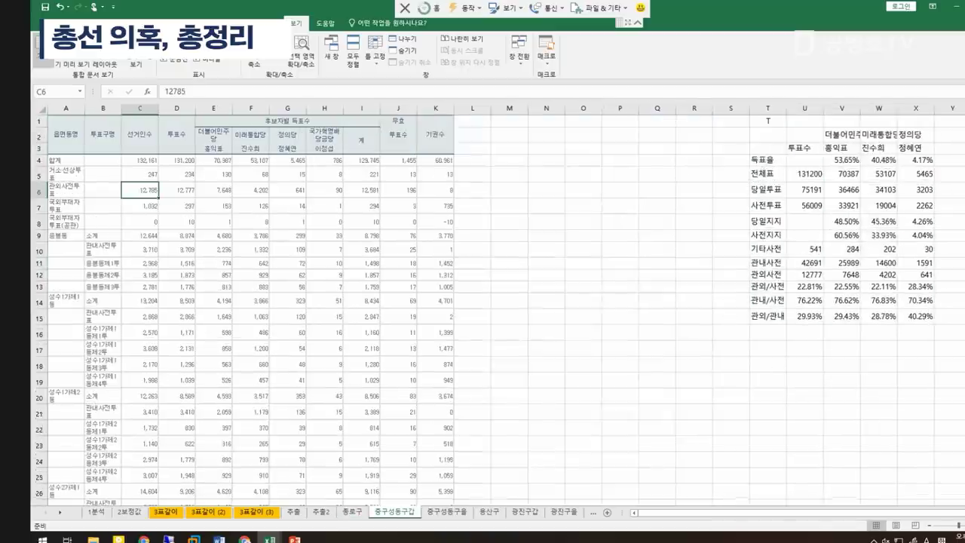
left_click(767, 121)
left_click_drag(767, 121, 915, 317)
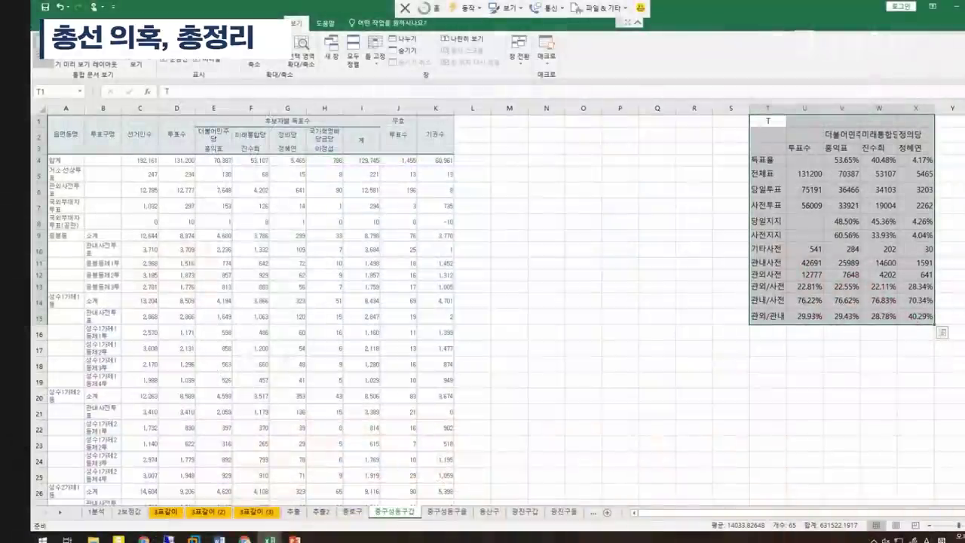
scroll(482, 301, "right", 2)
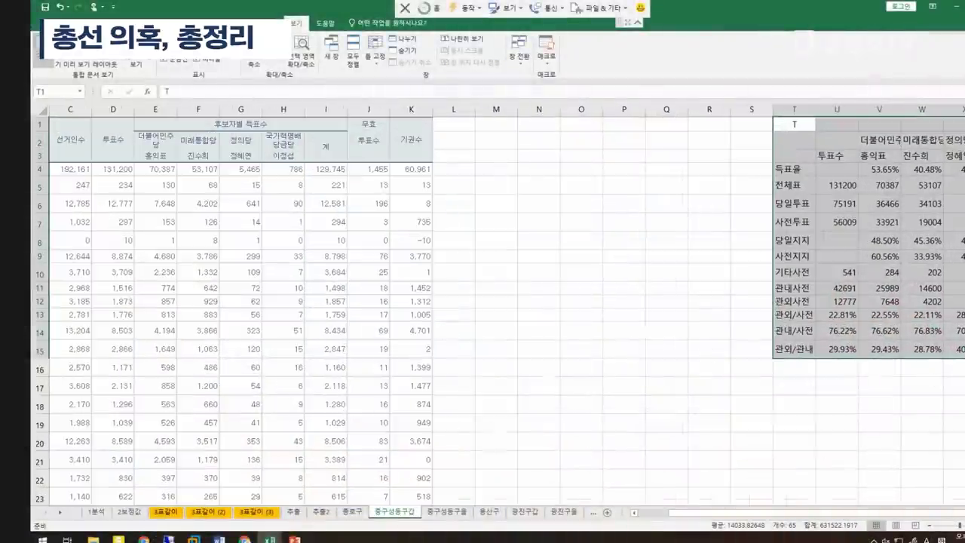
scroll(482, 302, "up", 4)
scroll(497, 301, "up", 1)
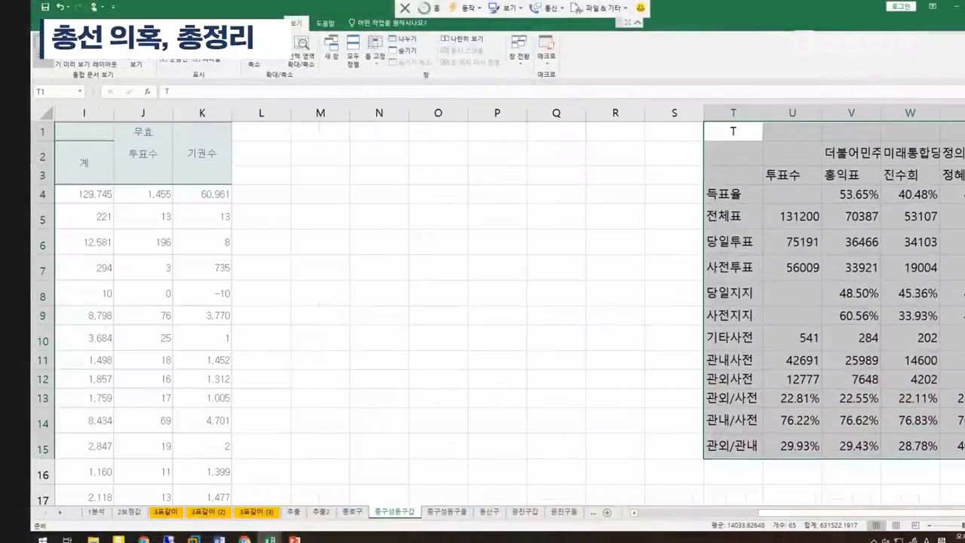
scroll(497, 302, "up", 1)
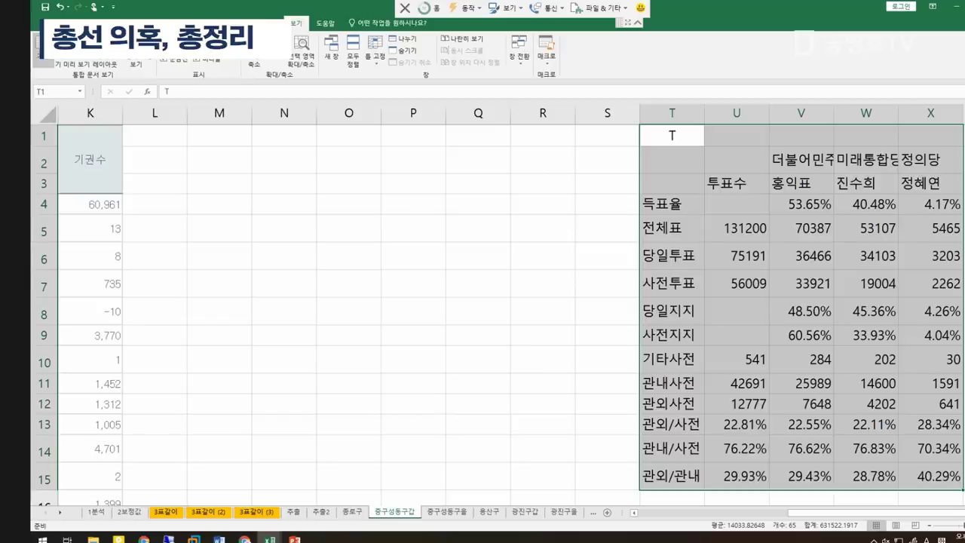
left_click(607, 335)
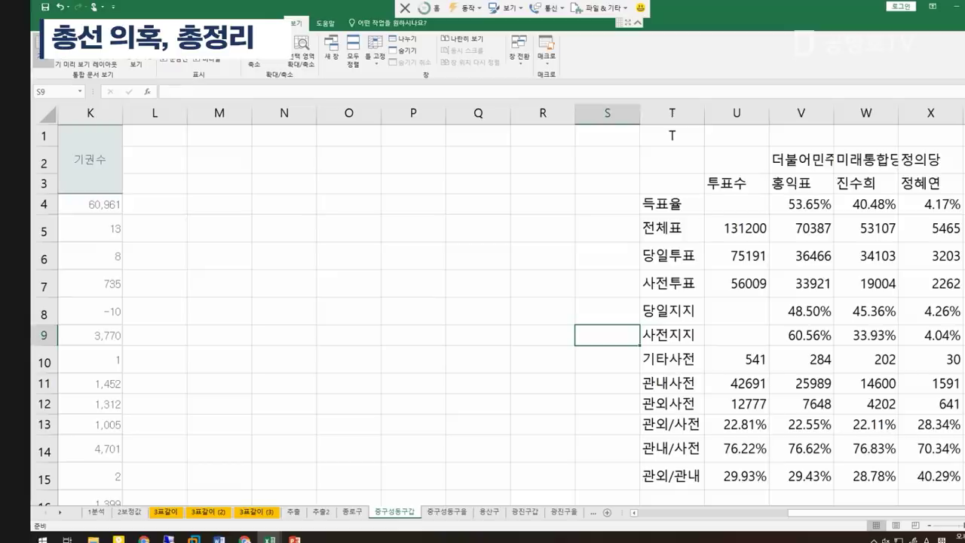
Highlight the 전체표 row T5:X5 and the ratio rows T13:X15, and inspect the 관외/관내 formula in V15
left_click_drag(670, 228, 930, 227)
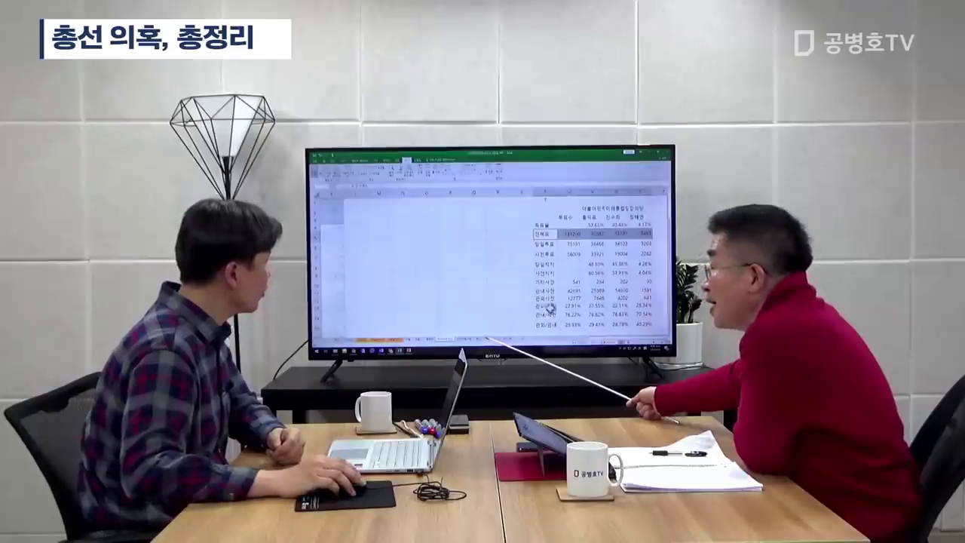
left_click_drag(549, 307, 641, 322)
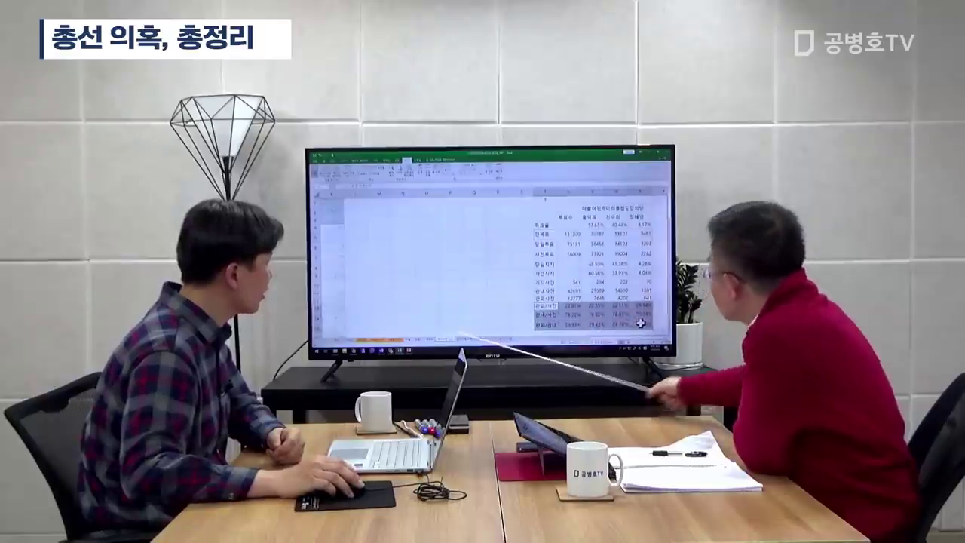
left_click(599, 324)
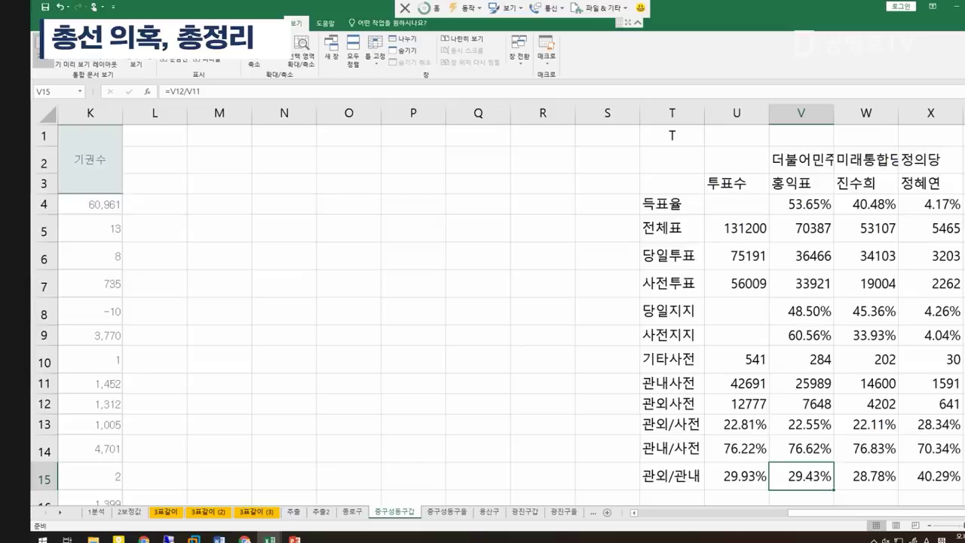
Review the 관외사전 label and the 관외/사전, 관내/사전 and 관외/관내 ratios, and highlight the summary range T2:X13
left_click(671, 403)
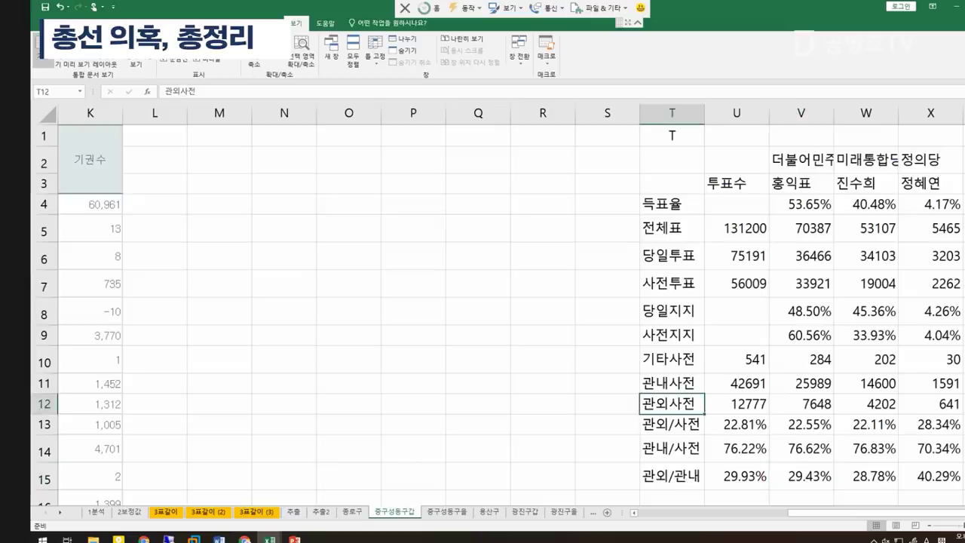
left_click(672, 448)
left_click_drag(671, 423, 930, 475)
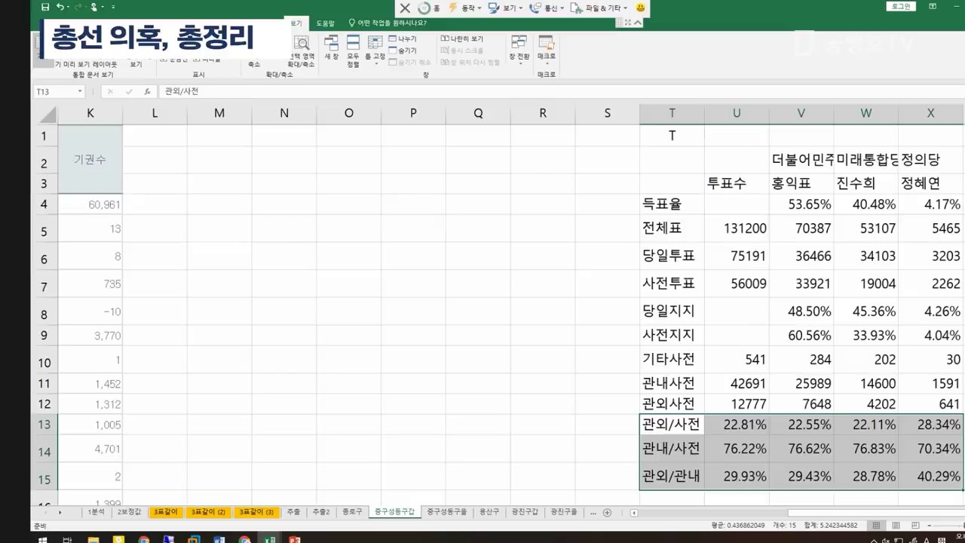
left_click_drag(671, 159, 930, 423)
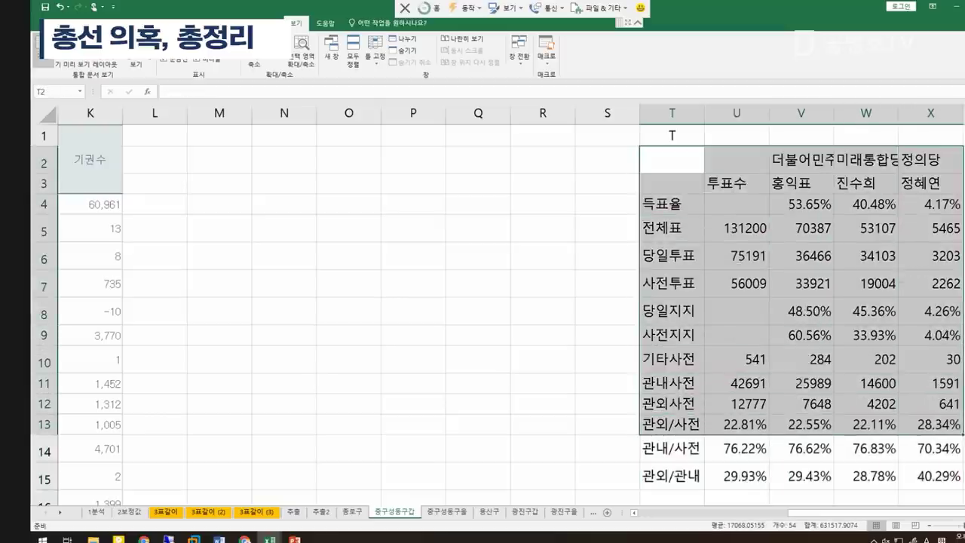
Return to the 1분석 sheet and look through the early-vote and election-day results for all constituencies
left_click(96, 511)
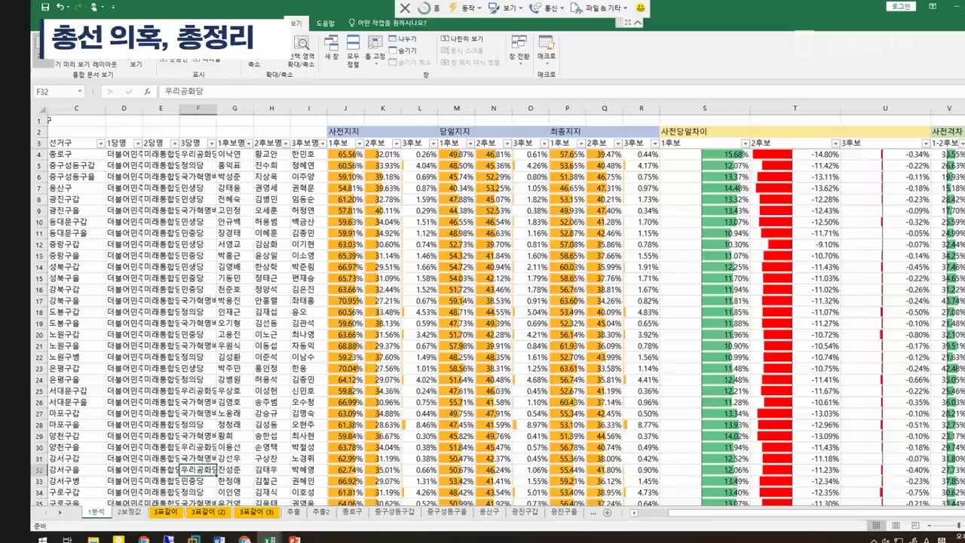
scroll(482, 324, "down", 20)
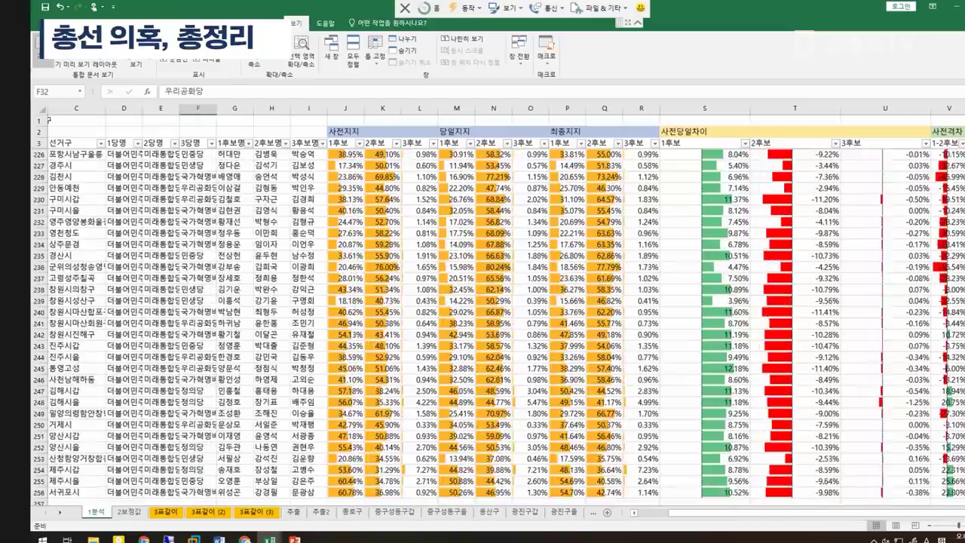
scroll(482, 316, "left", 2)
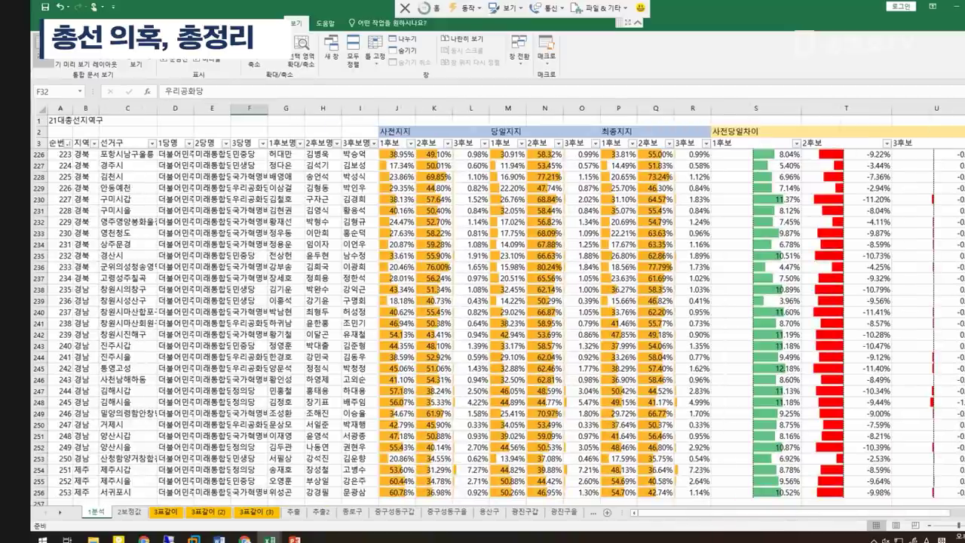
scroll(482, 324, "up", 20)
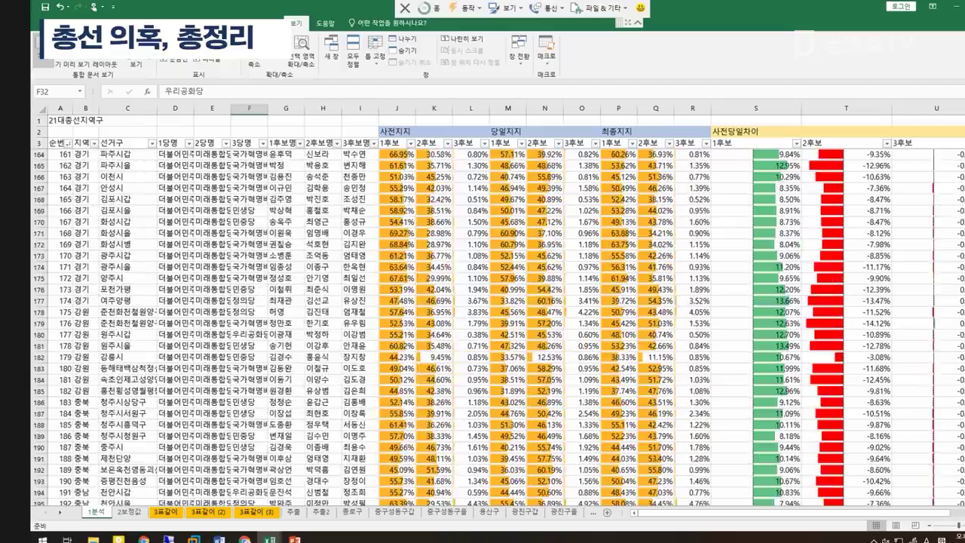
Return to the first constituencies and review the 순번, 지역 and 선거구 columns, highlighting serial numbers 1 to 15
scroll(482, 324, "up", 20)
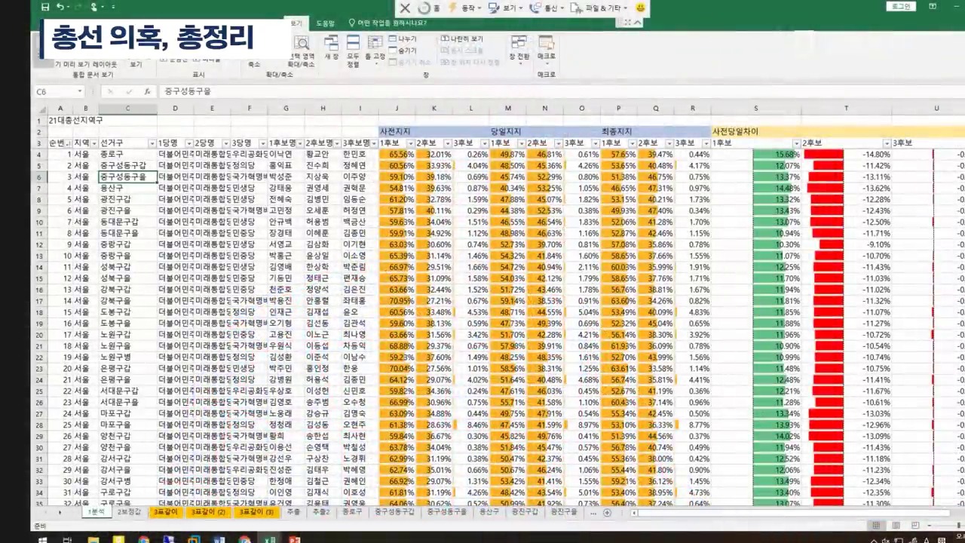
left_click_drag(61, 154, 61, 311)
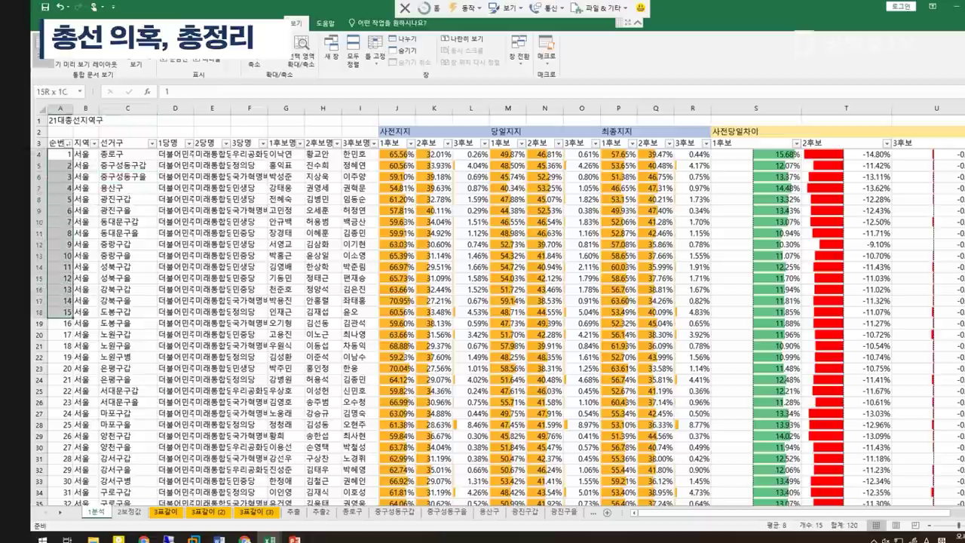
left_click(61, 300)
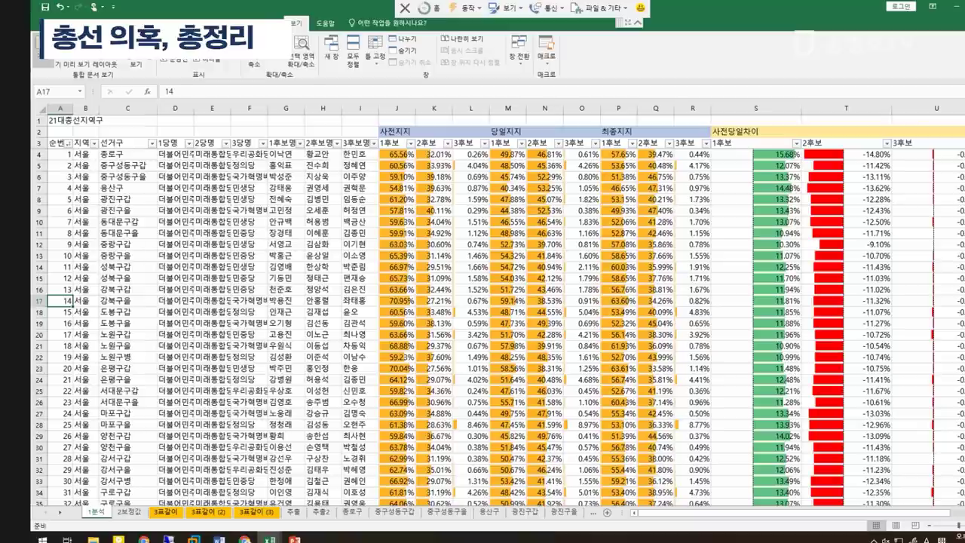
left_click(85, 164)
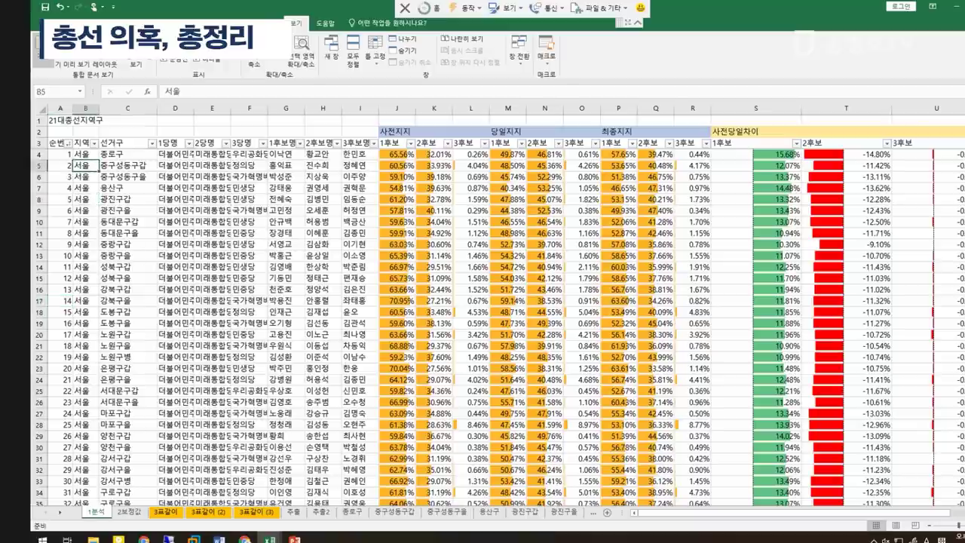
left_click_drag(124, 164, 125, 311)
left_click(125, 311)
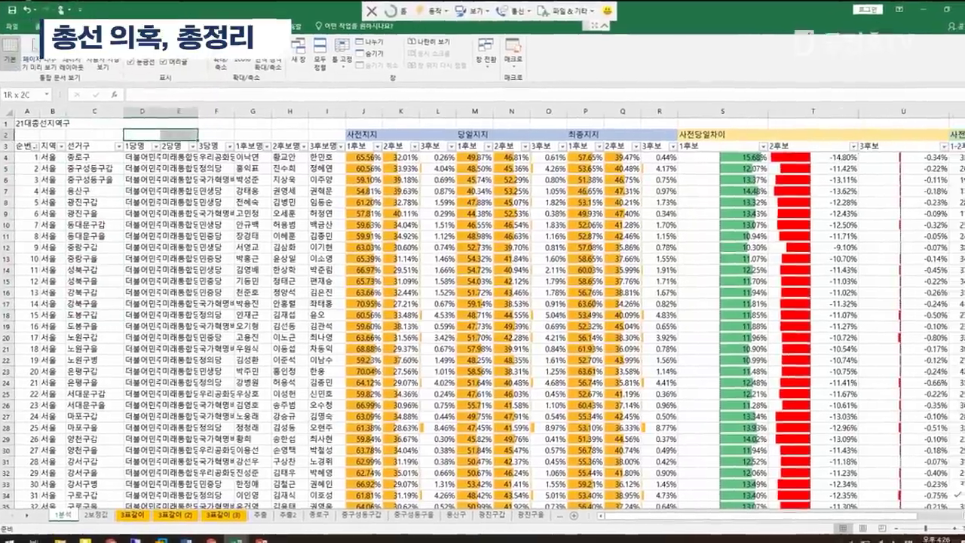
Highlight the party-name columns D2:F7 for the three candidates, and inspect the third-party entries and the early-vote share in J6
left_click_drag(175, 131, 239, 189)
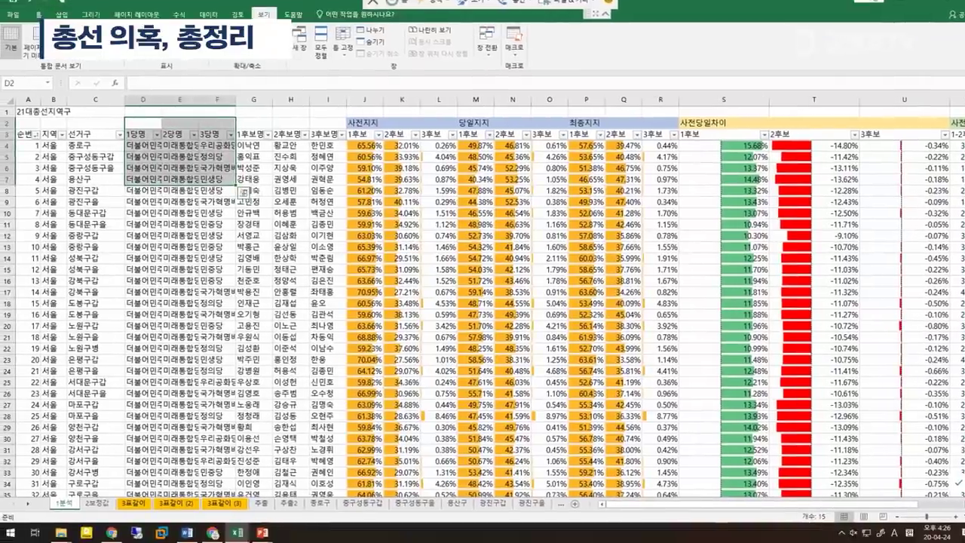
left_click(217, 213)
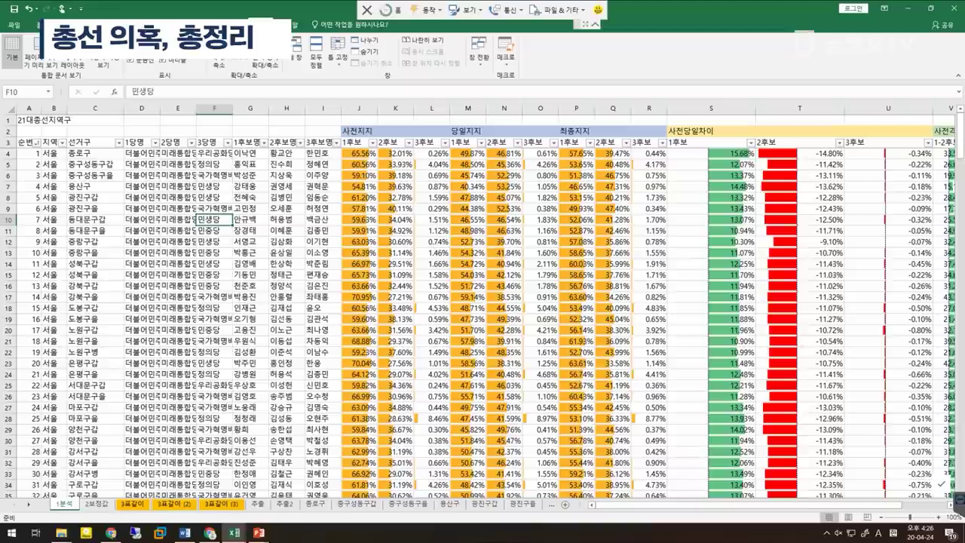
left_click(214, 174)
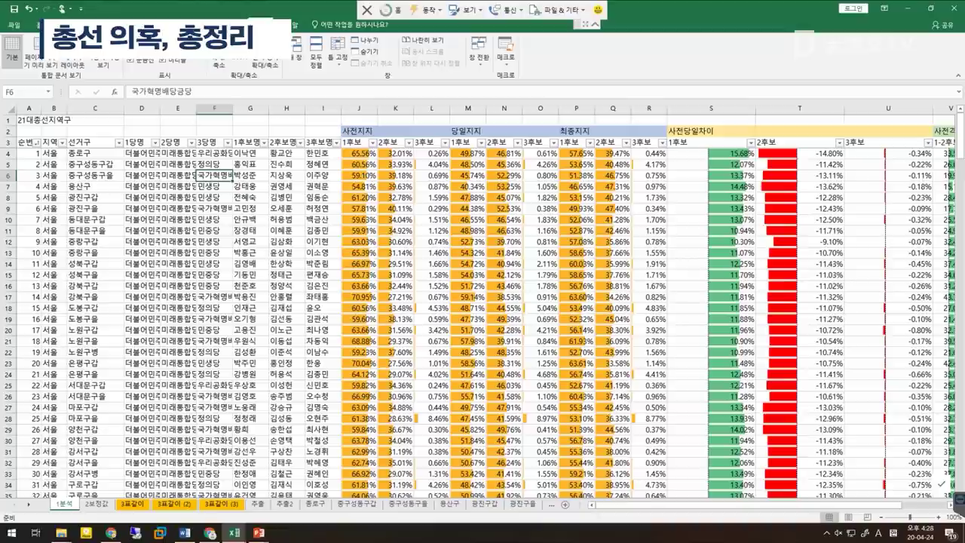
left_click(358, 154)
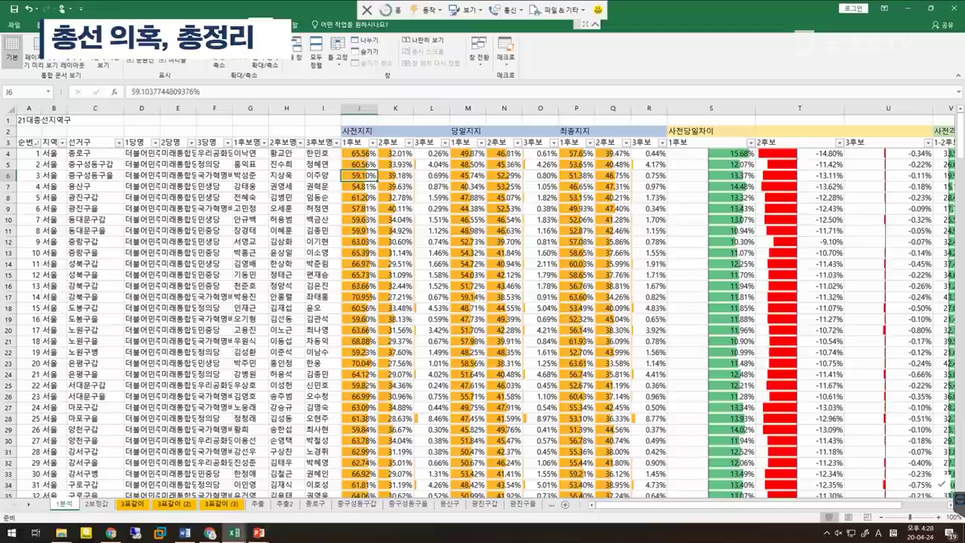
Switch to the workbook with the 기본+조작분석 sheet and highlight columns K:M and the 사전지지 block J2:M28
mouse_move(235, 533)
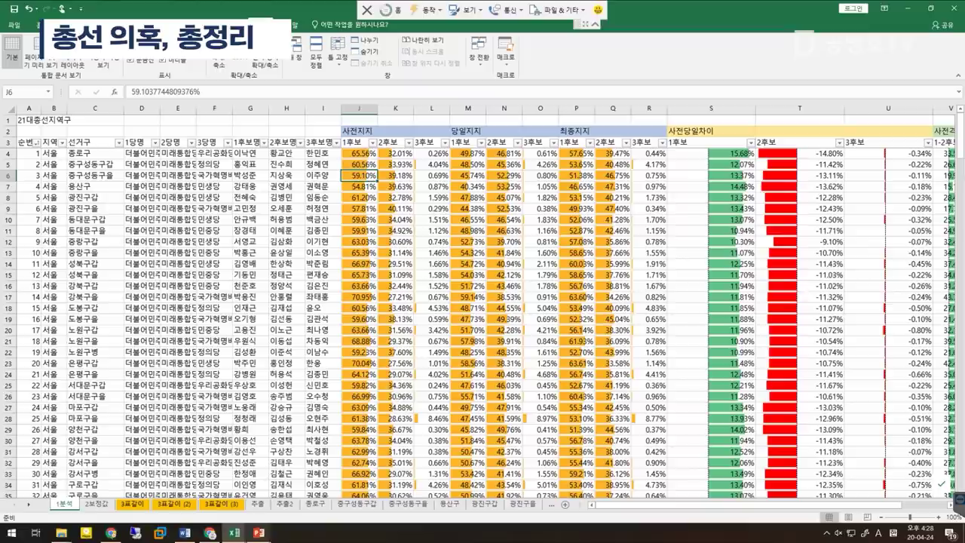
left_click(235, 482)
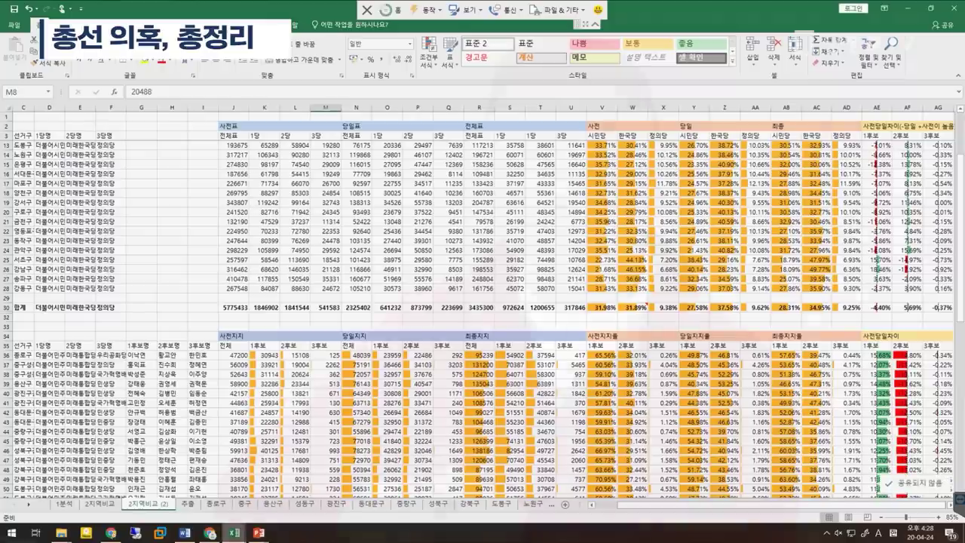
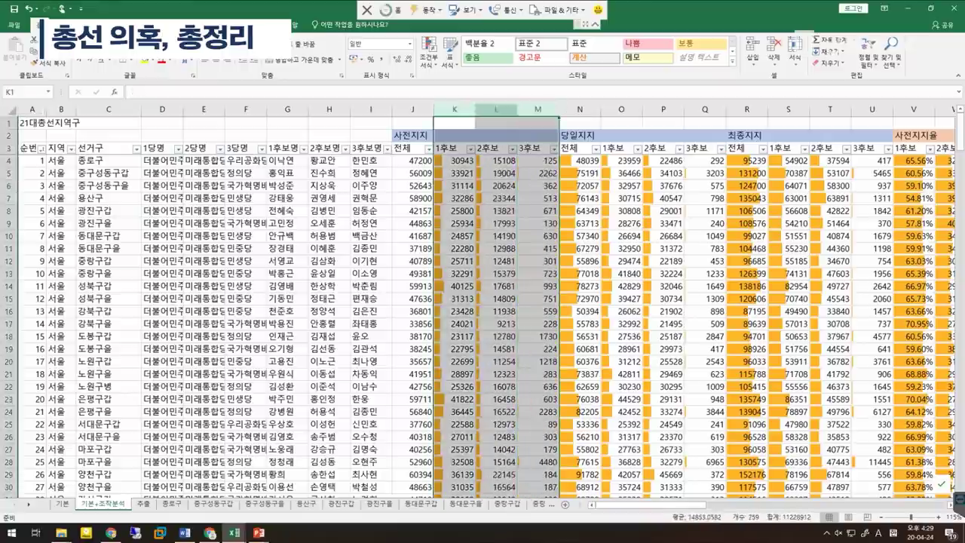
left_click_drag(454, 110, 538, 109)
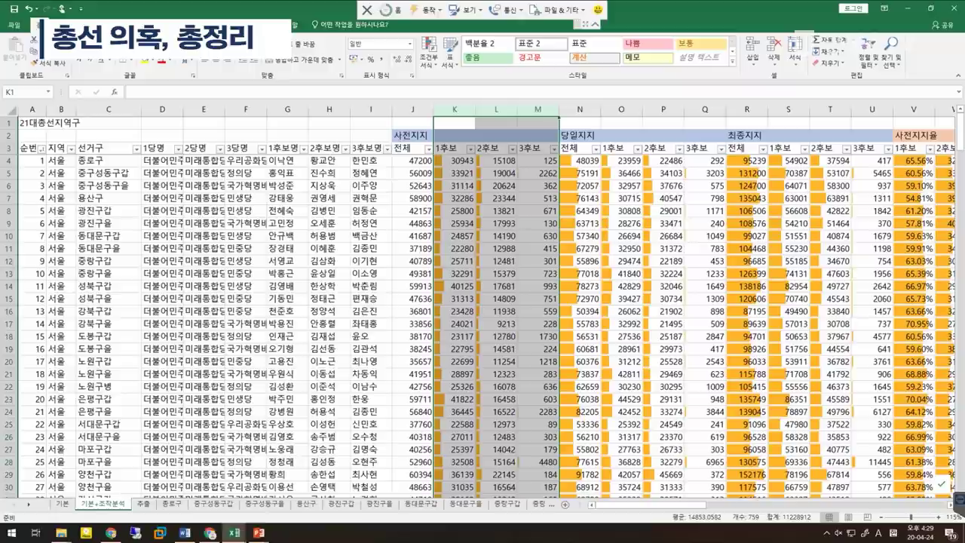
left_click_drag(454, 161, 537, 161)
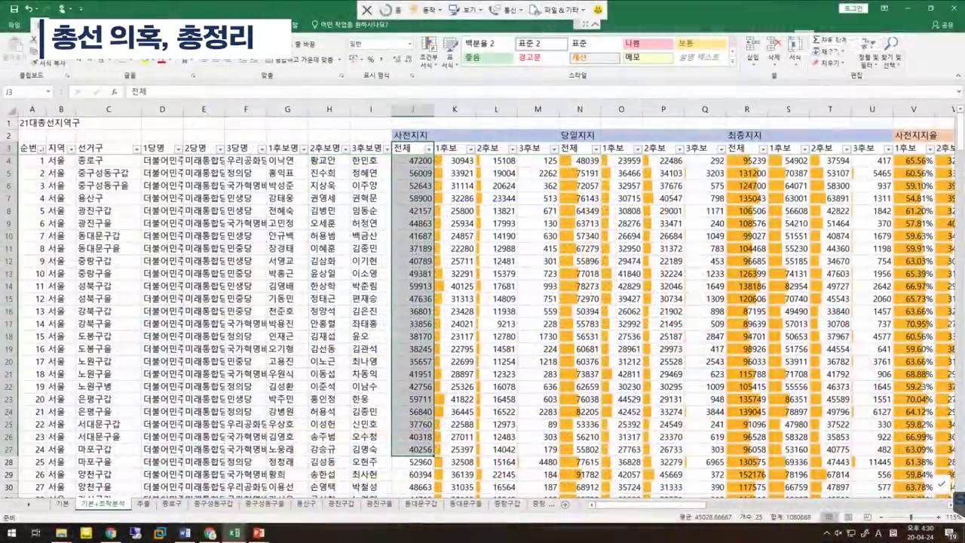
left_click_drag(411, 135, 561, 462)
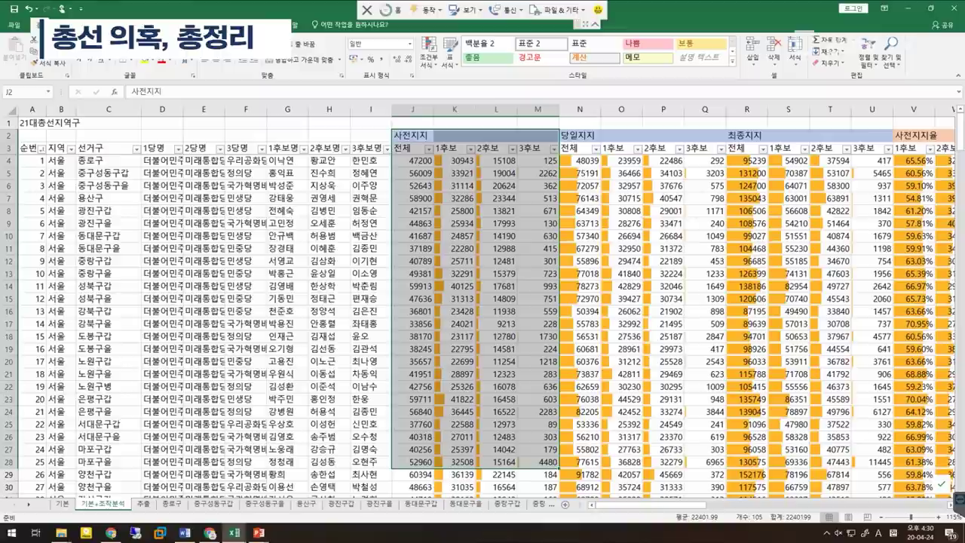
left_click(412, 161)
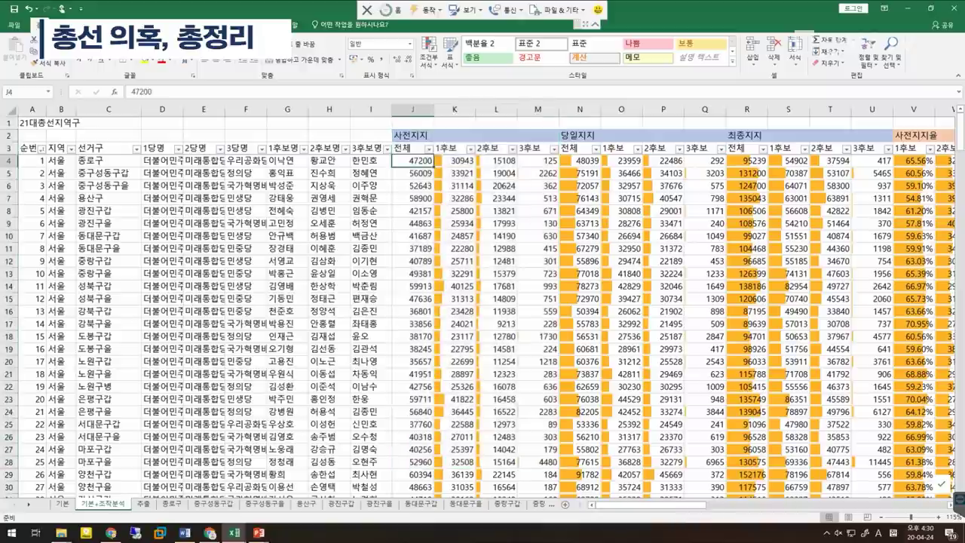
Highlight the 전체 early-vote figures in J3:J27, inspect 종로구's three candidate counts in K4:M4, and mark the 사전지지 heading J2:M2
left_click(413, 148)
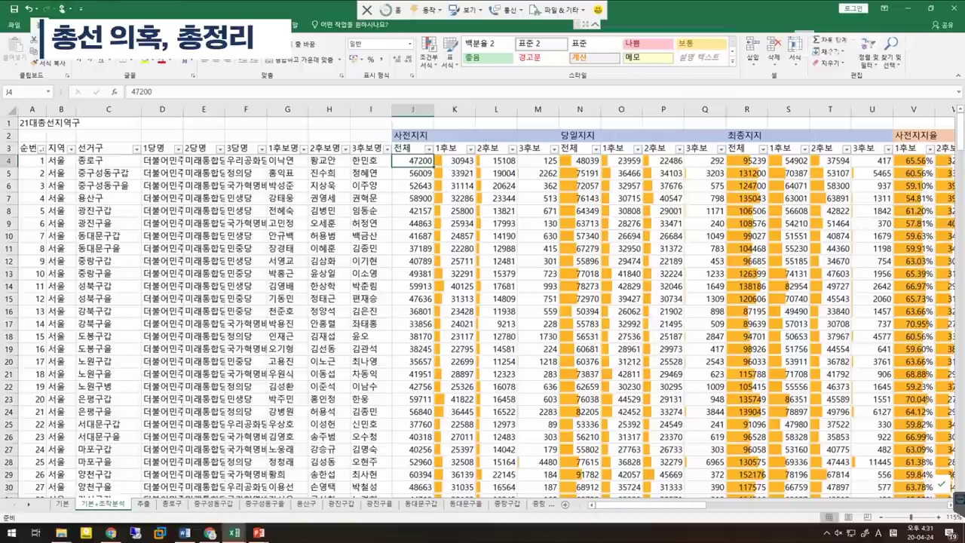
left_click_drag(413, 147, 438, 459)
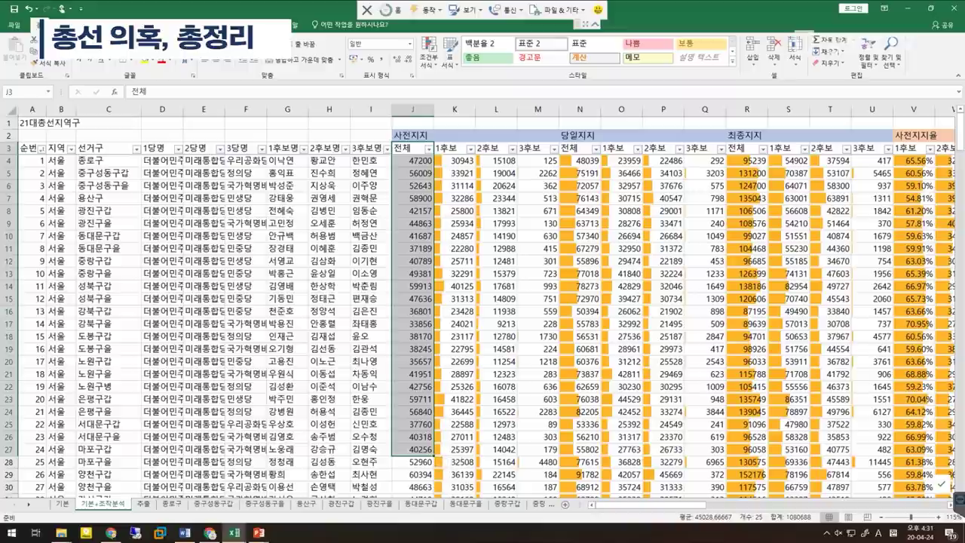
left_click(455, 161)
key("Right")
left_click(537, 161)
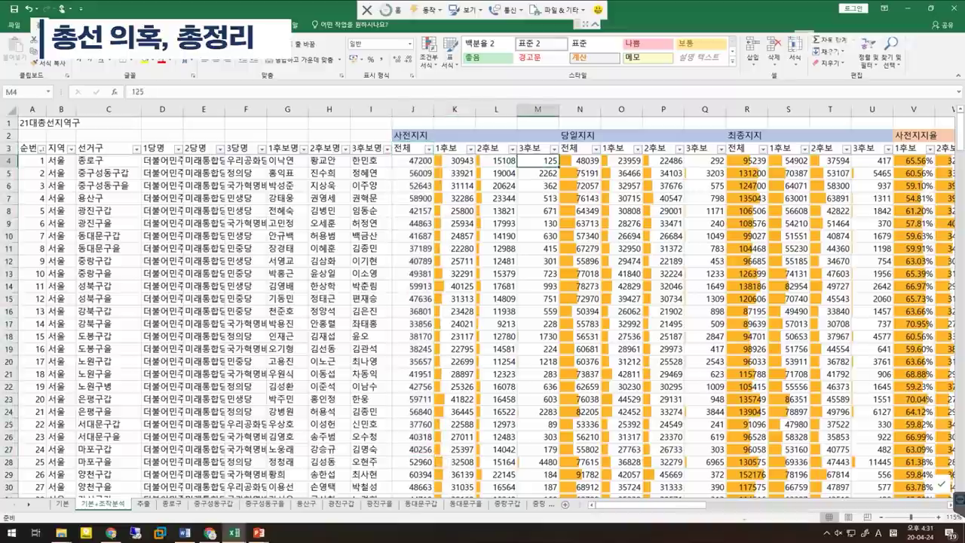
left_click_drag(407, 135, 539, 135)
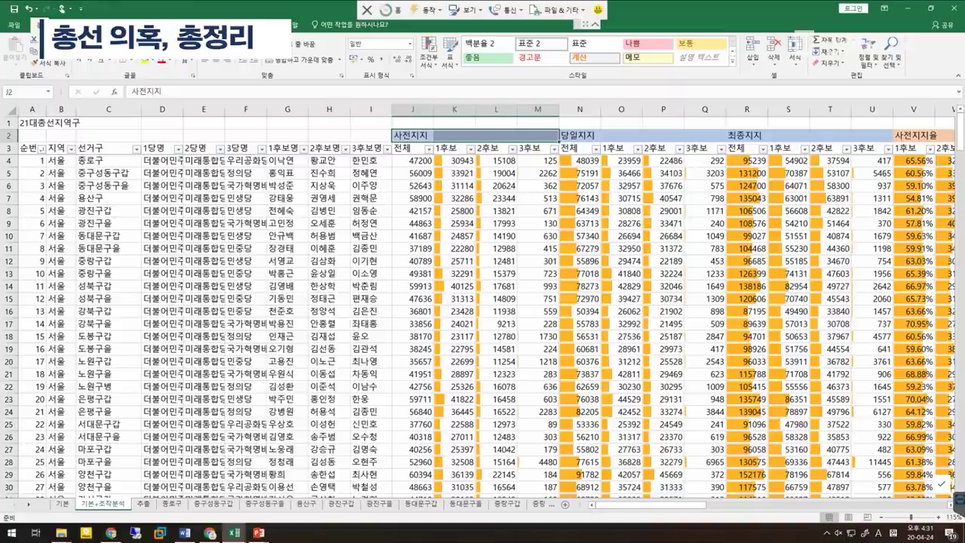
Highlight the vote counts in J4:Q26 and look at the orange solid-fill data bar option in conditional formatting
left_click_drag(412, 160, 829, 461)
left_click(621, 423)
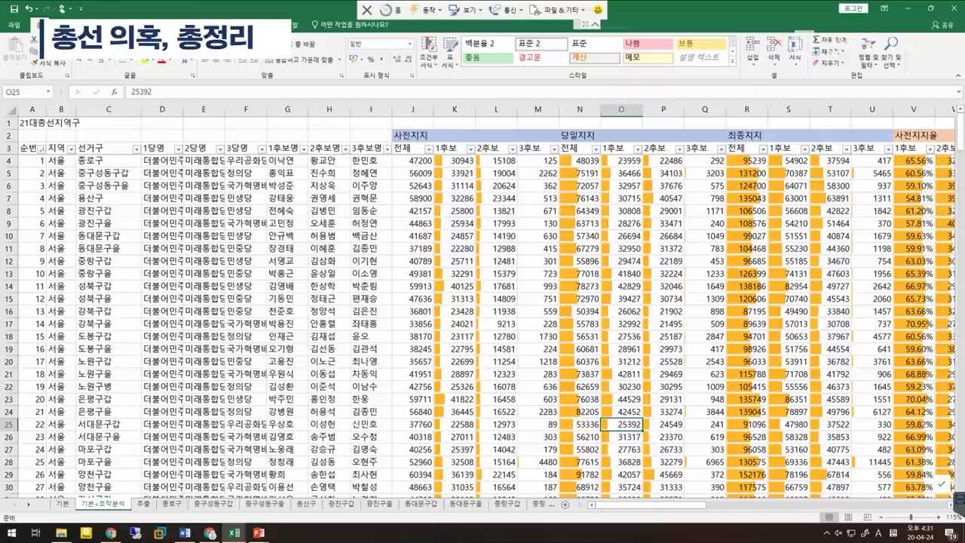
left_click_drag(412, 161, 705, 436)
left_click(428, 53)
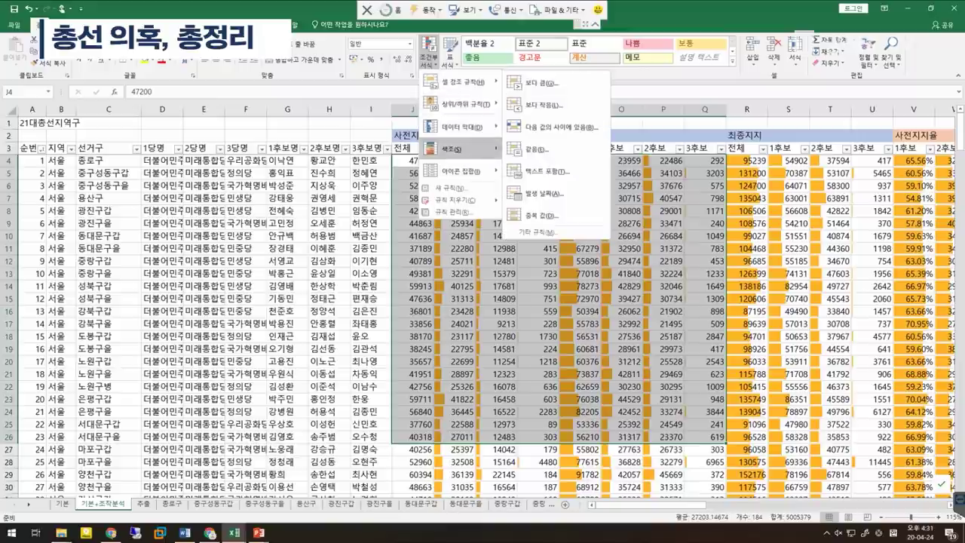
mouse_move(452, 149)
mouse_move(460, 127)
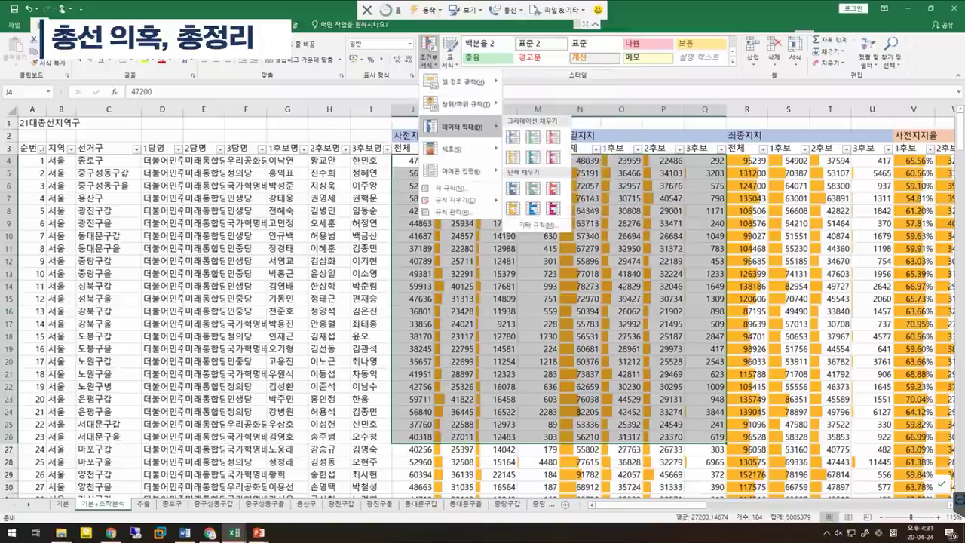
left_click(512, 208)
left_click(495, 273)
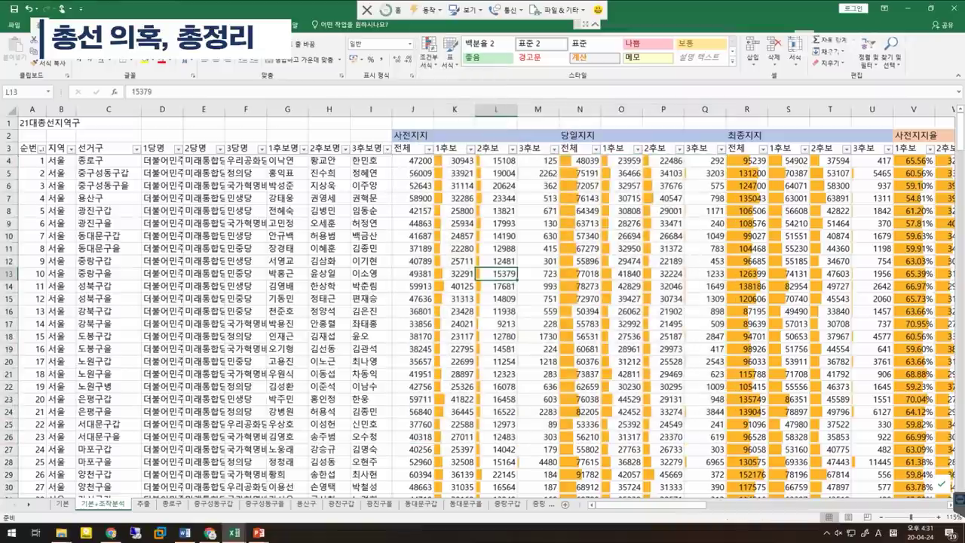
Find the 관악구갑 row 41 and inspect its final total in R41 and 2후보 counts in T41 and P41, then return to the first constituencies
scroll(482, 324, "down", 4)
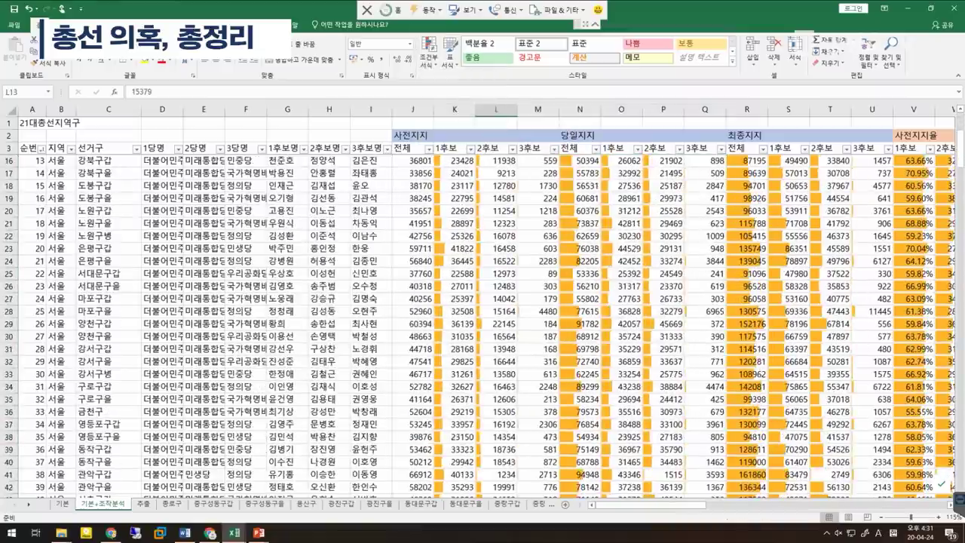
scroll(482, 324, "down", 6)
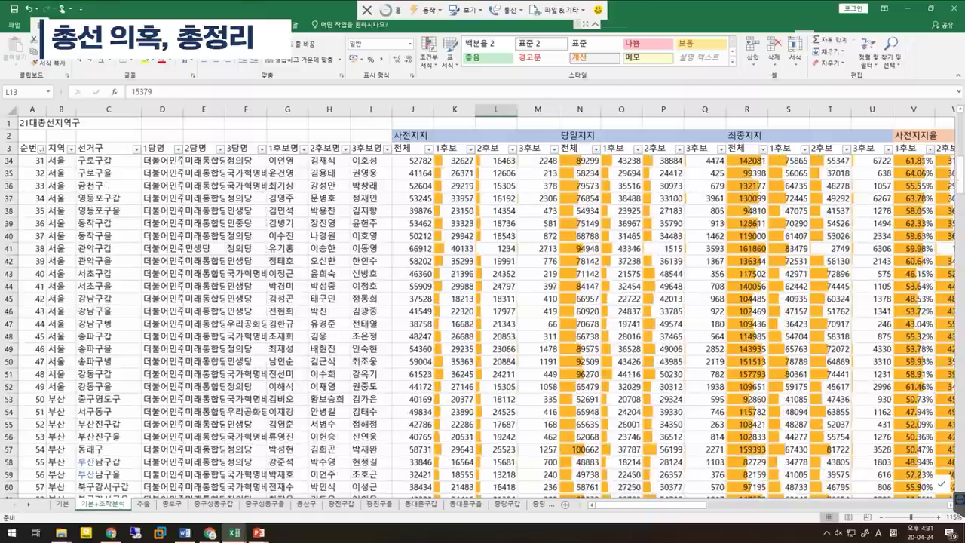
scroll(482, 324, "up", 2)
left_click(830, 324)
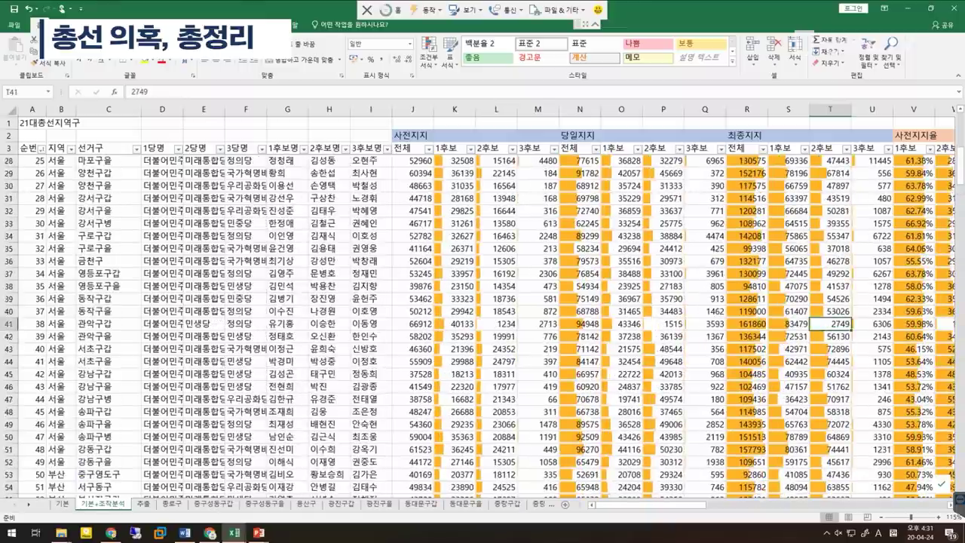
left_click(748, 323)
left_click(830, 324)
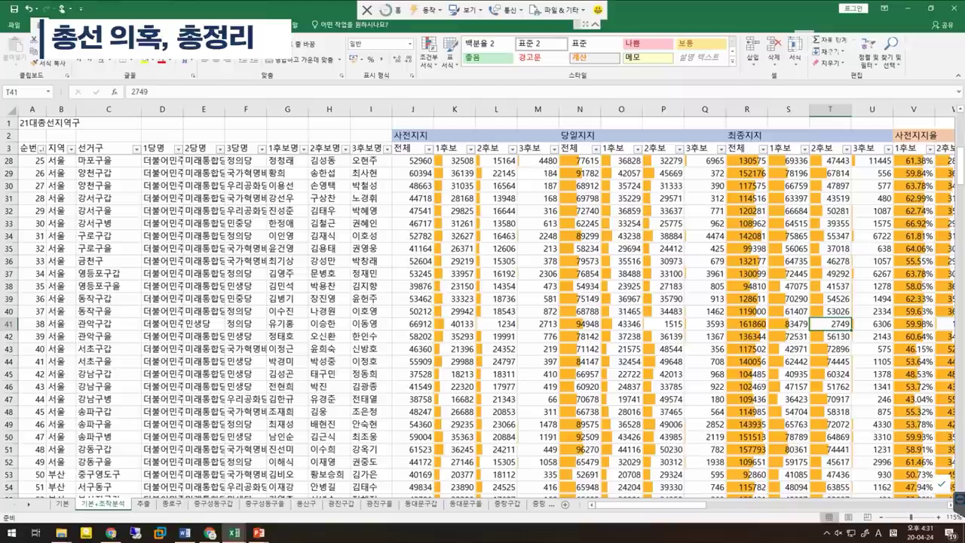
left_click(663, 324)
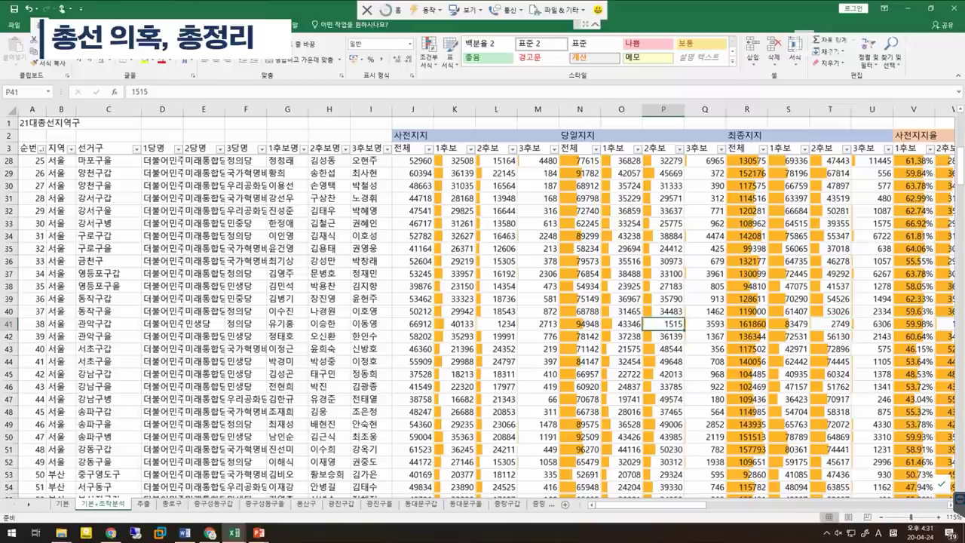
scroll(483, 324, "up", 8)
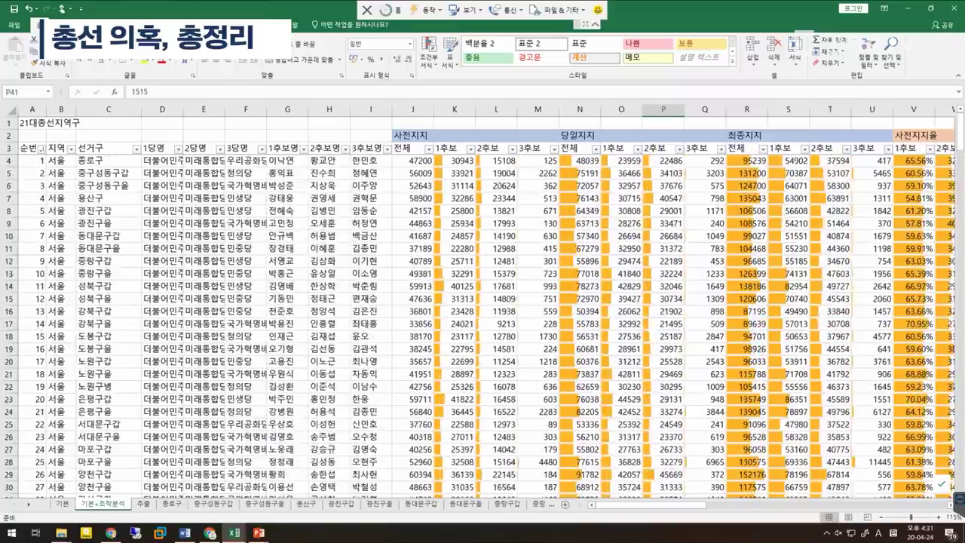
Highlight the 당일지지 heading N2:Q2 and inspect the 1후보 and 전체 election-day counts for 중구성동구을 in row 6
left_click(538, 298)
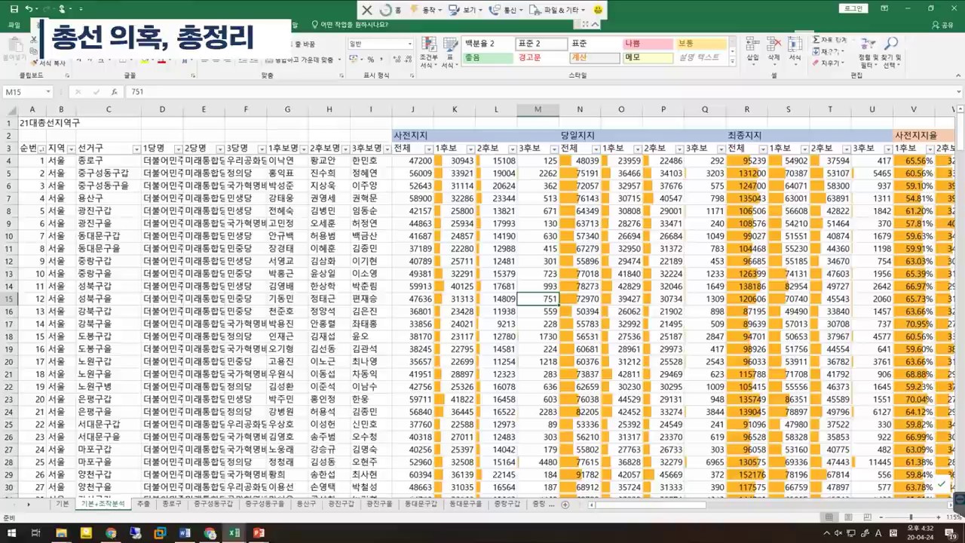
left_click_drag(581, 135, 705, 134)
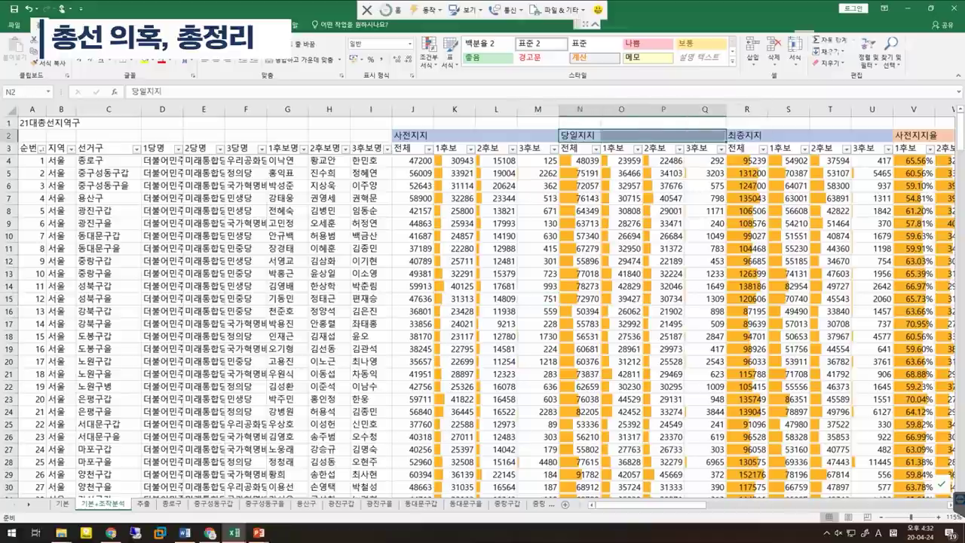
left_click(622, 185)
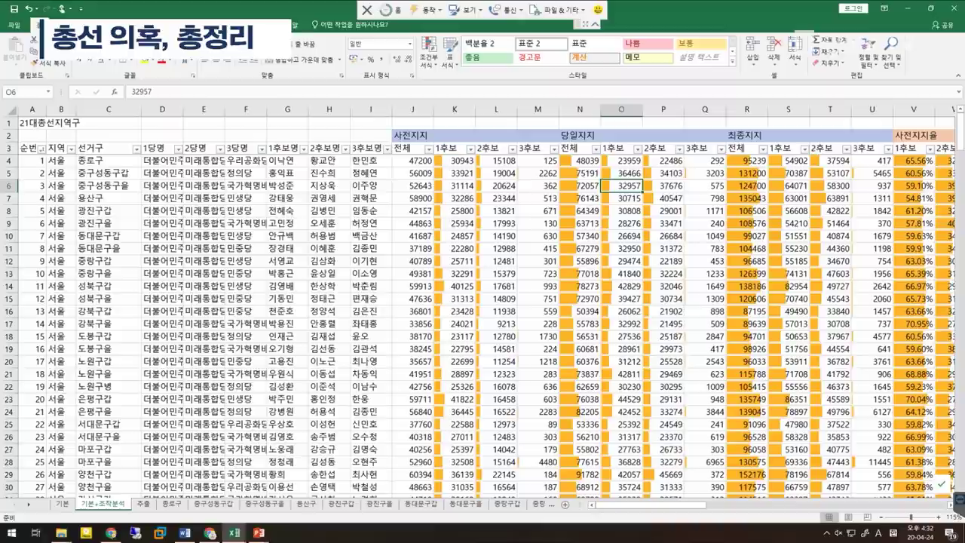
left_click_drag(581, 135, 704, 135)
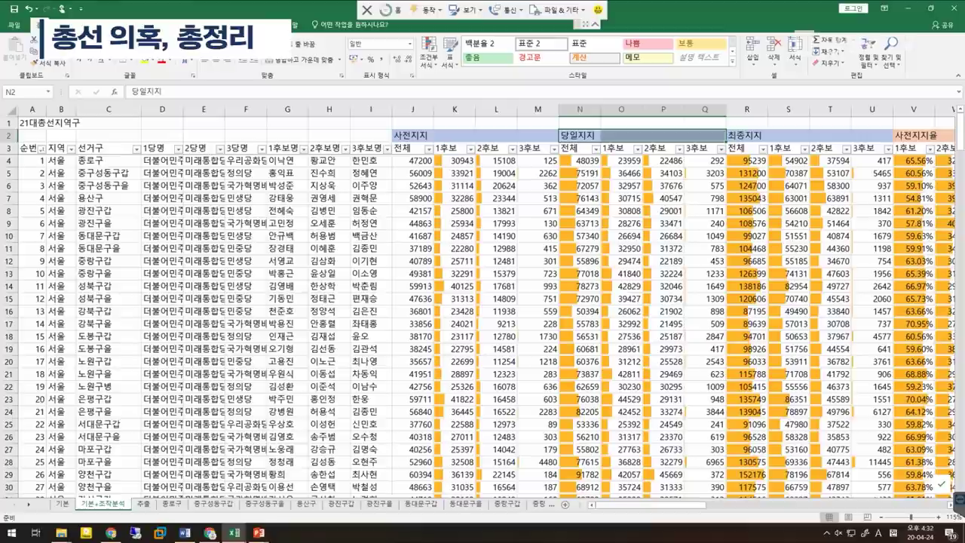
left_click(580, 161)
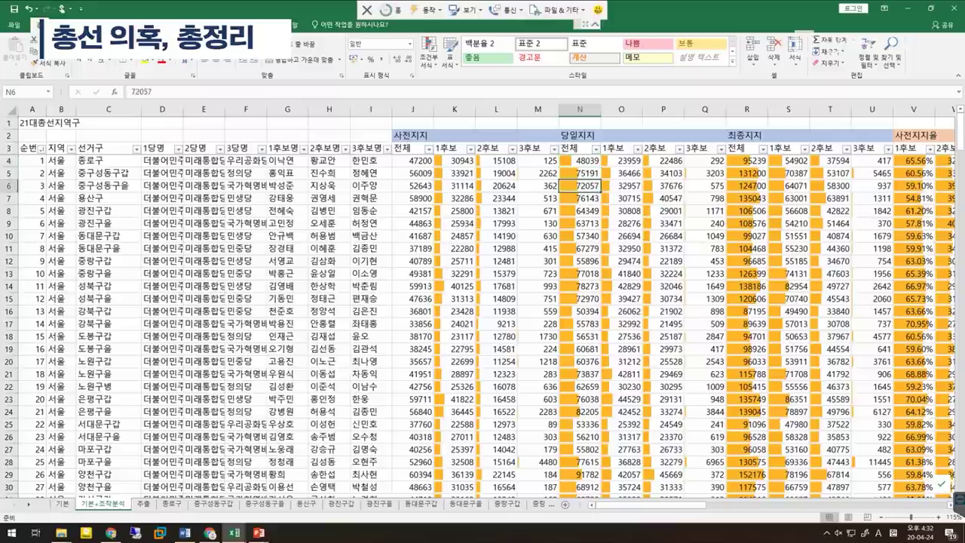
Highlight the 전체 election-day vote totals under 당일지지 in N4:N26
key("shift+Down")
key("shift+Down")
key("shift+Down")
key("shift+Down")
key("shift+Down")
key("shift+Down")
key("shift+Down")
key("shift+Down")
key("shift+Down")
key("shift+Down")
key("shift+Down")
key("shift+Down")
key("shift+Down")
key("shift+Down")
key("shift+Down")
key("shift+Down")
key("shift+Down")
key("shift+Down")
key("shift+Down")
key("shift+Down")
key("shift+Down")
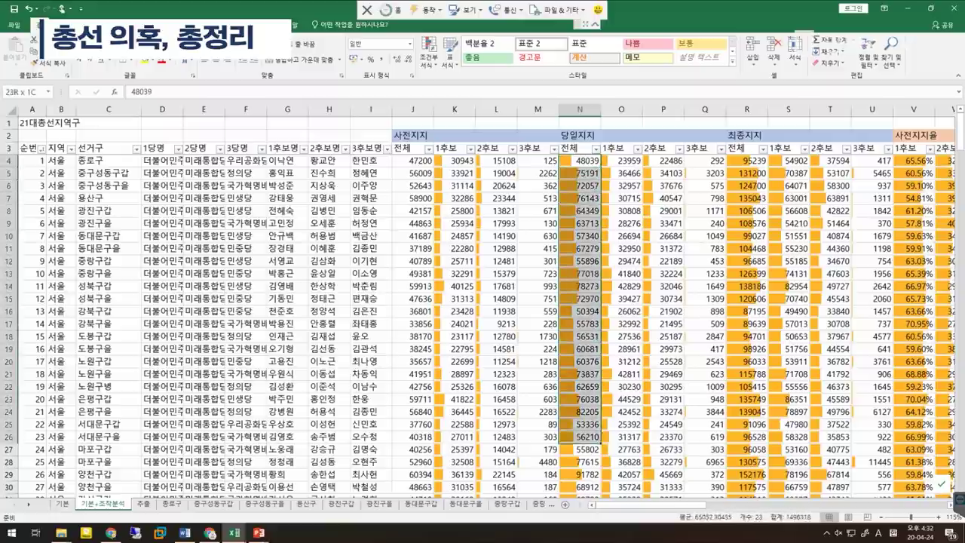
Inspect 종로구's election-day total in N4 and 1후보 count in O4, and mark the 당일지지 heading N2:Q2
left_click(580, 160)
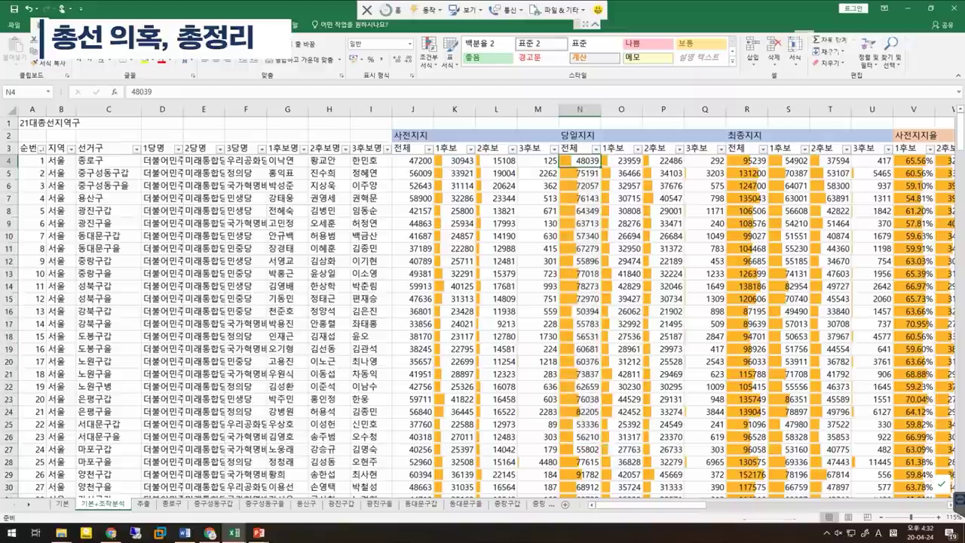
left_click(621, 160)
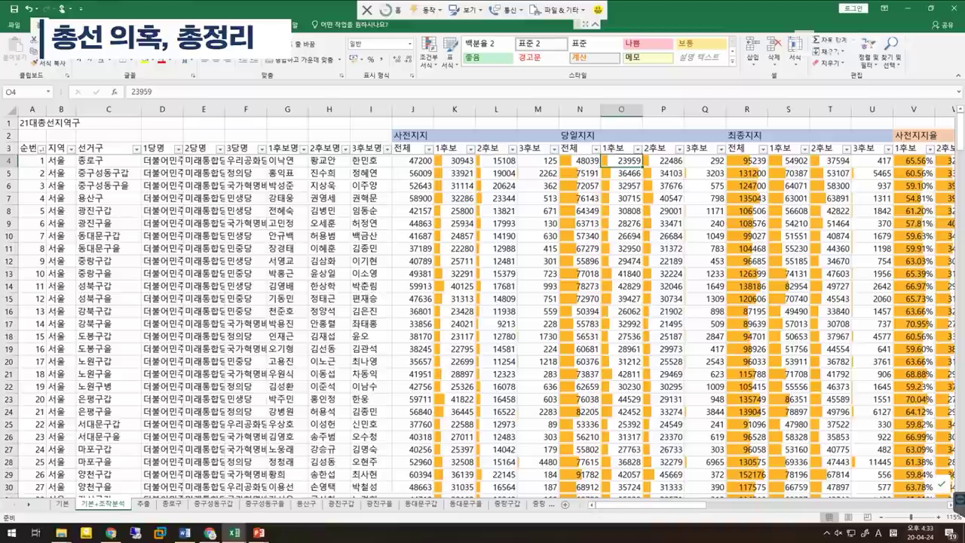
left_click_drag(573, 136, 708, 135)
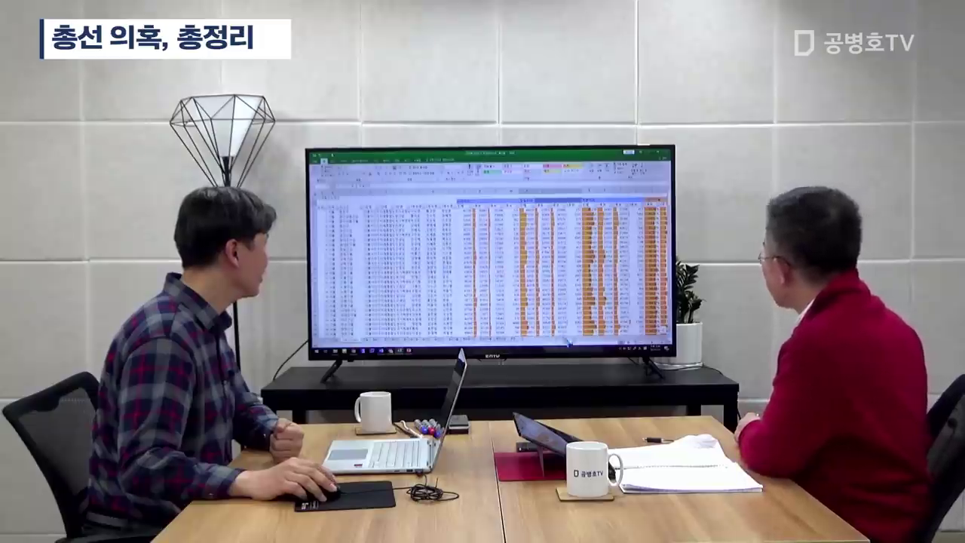
Inspect the 사전지지율 formula in V4, highlight the 1후보 shares V4:V27 and the 2후보 shares W4:W28, and select W29
scroll(559, 343, "right", 3)
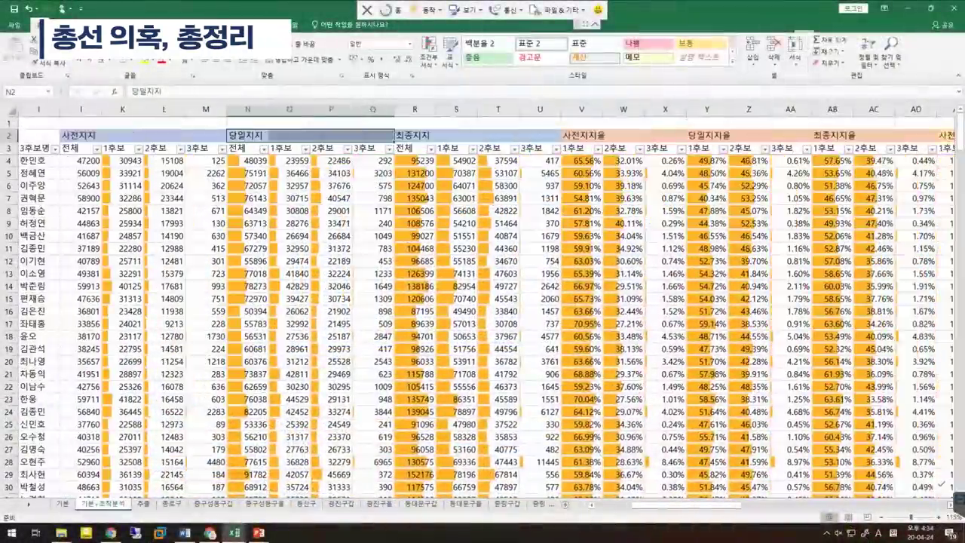
scroll(482, 307, "right", 1)
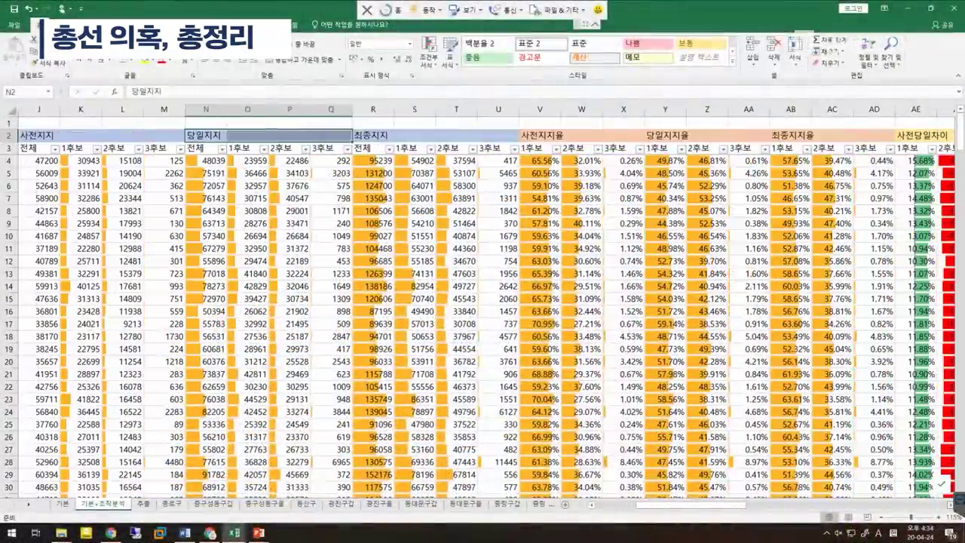
scroll(482, 307, "right", 1)
left_click(748, 411)
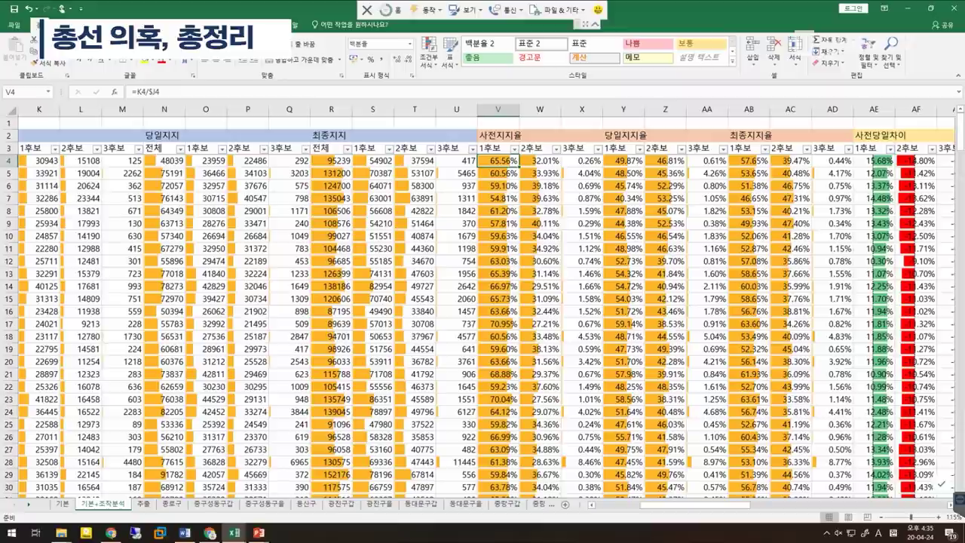
left_click(497, 186)
left_click_drag(497, 160, 497, 448)
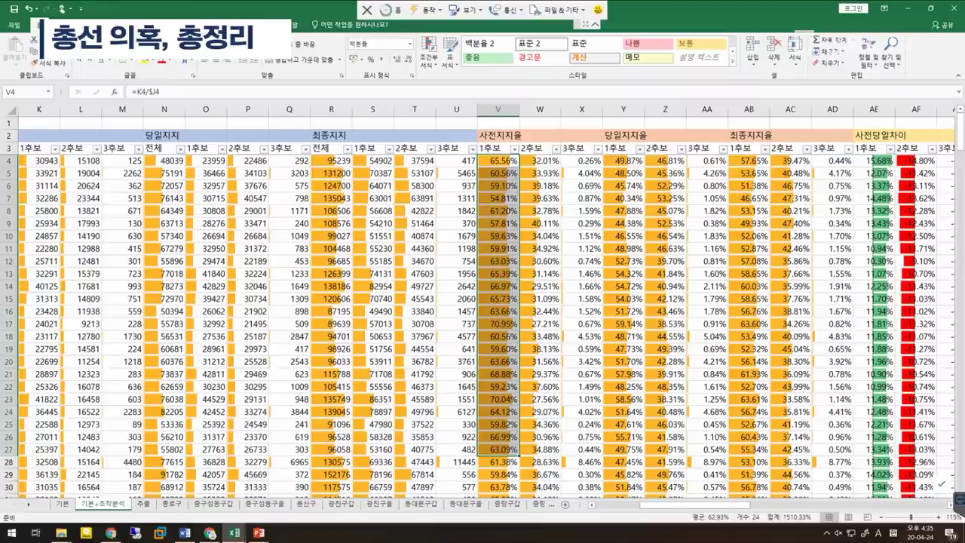
left_click_drag(539, 161, 539, 461)
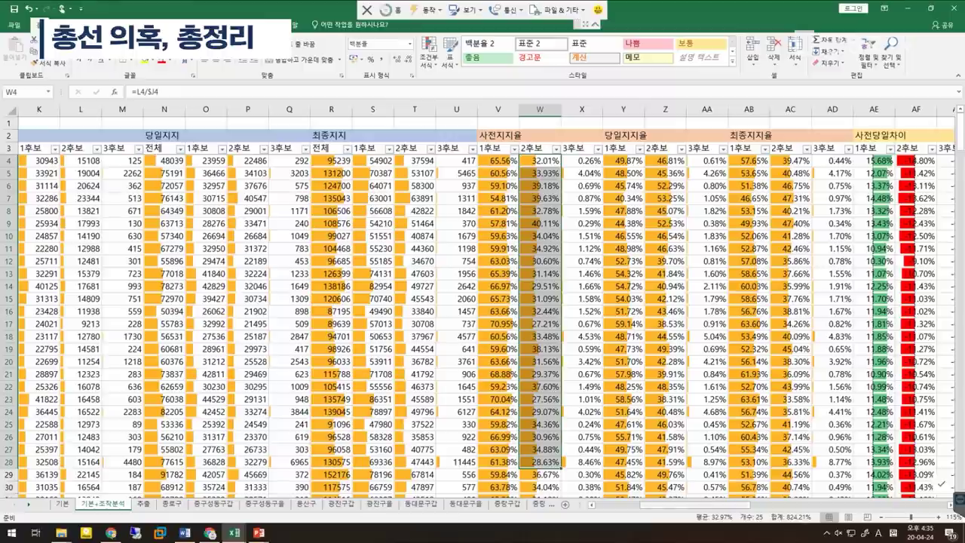
left_click(540, 474)
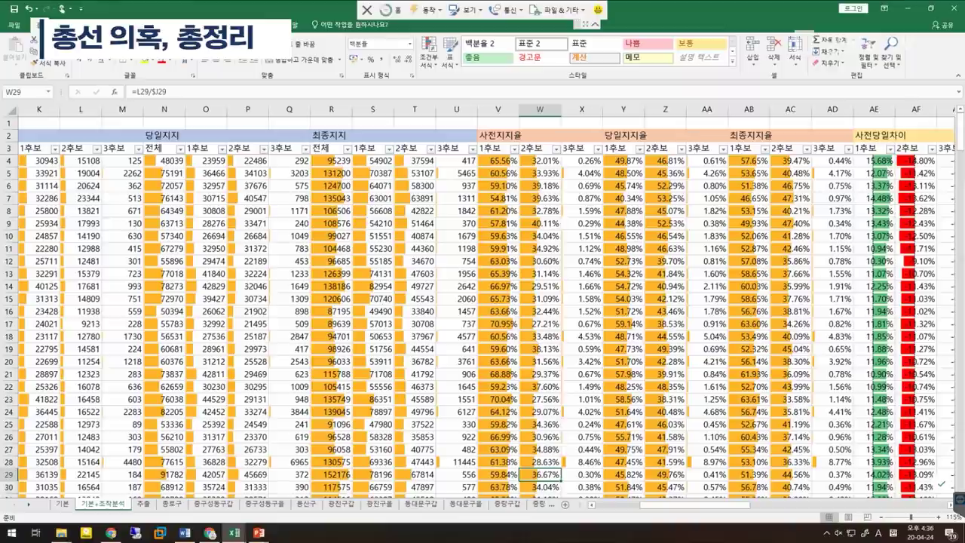
Compare the 1후보 early share in V4 with the election-day share in Y4, and inspect the 사전당일차이 values in AE4 and AE7
left_click_drag(497, 161, 707, 475)
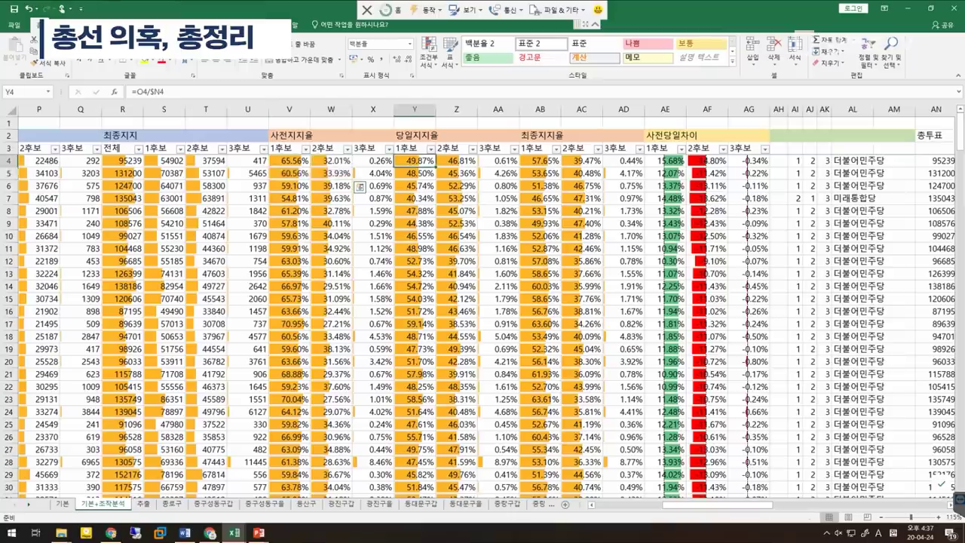
left_click_drag(415, 160, 456, 174)
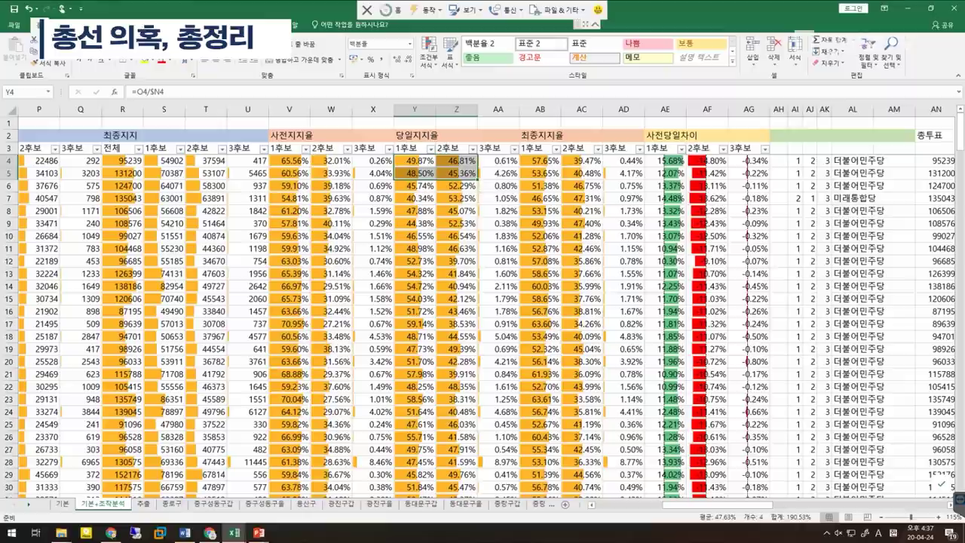
left_click(288, 160)
left_click(415, 161)
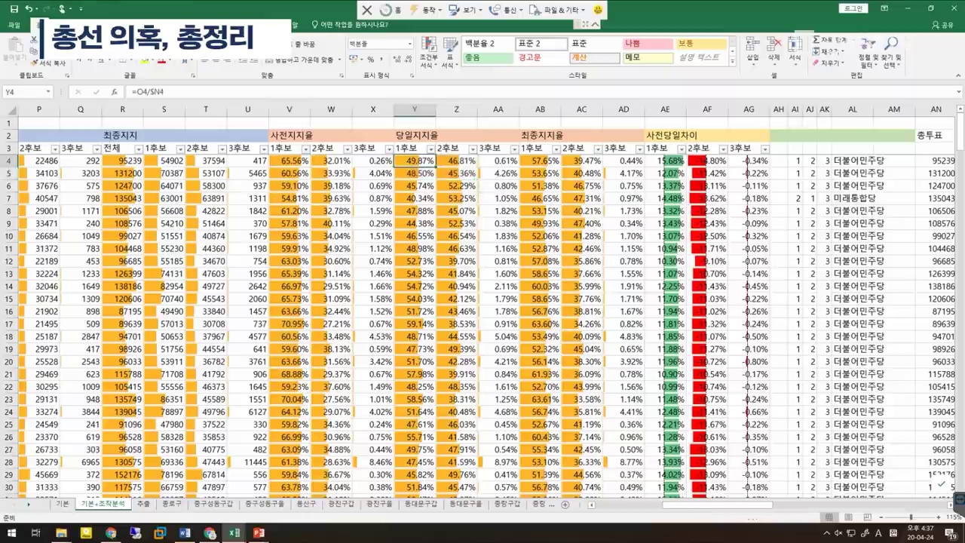
left_click(665, 161)
left_click(664, 198)
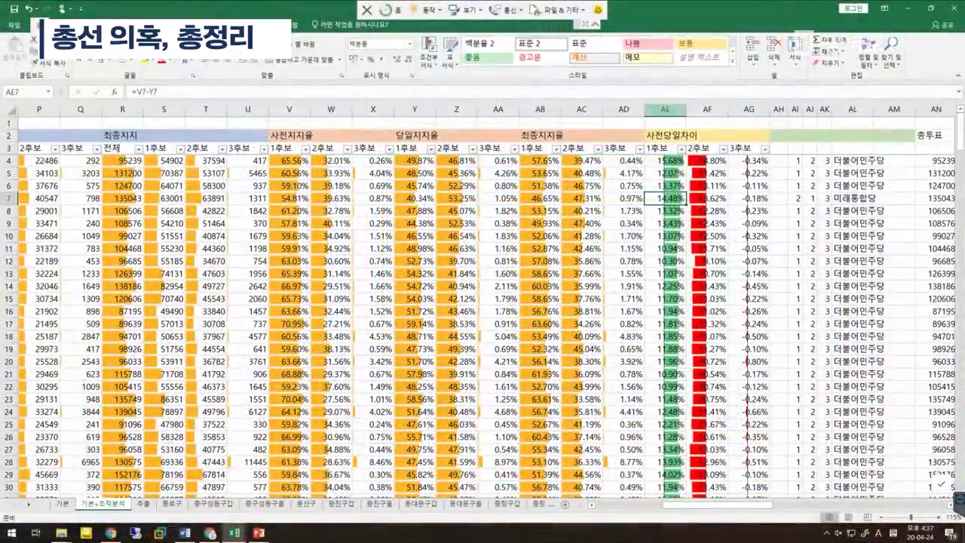
Widen the three 사전당일차이 columns AE:AG equally to more than three times their width, enlarging the green and red data bars
left_click_drag(665, 109, 818, 110)
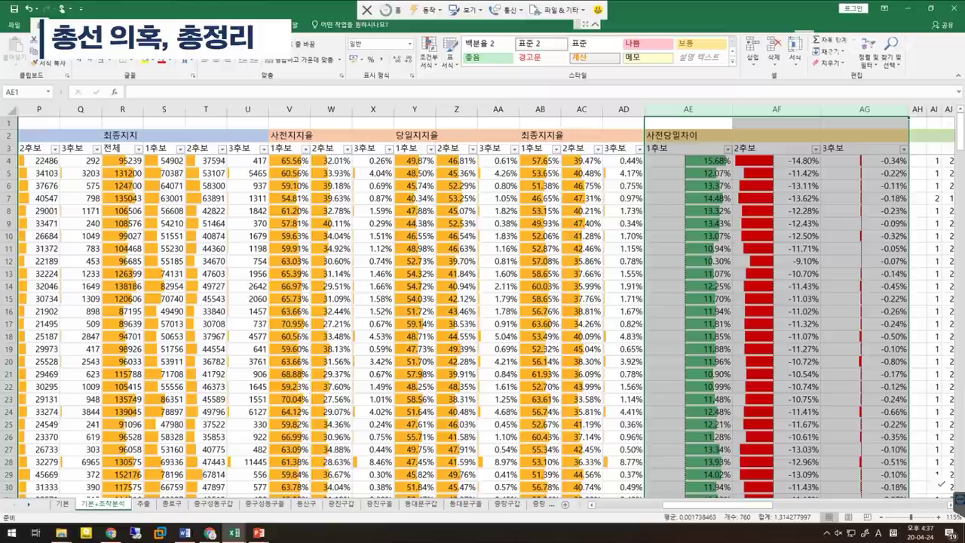
scroll(688, 302, "right", 5)
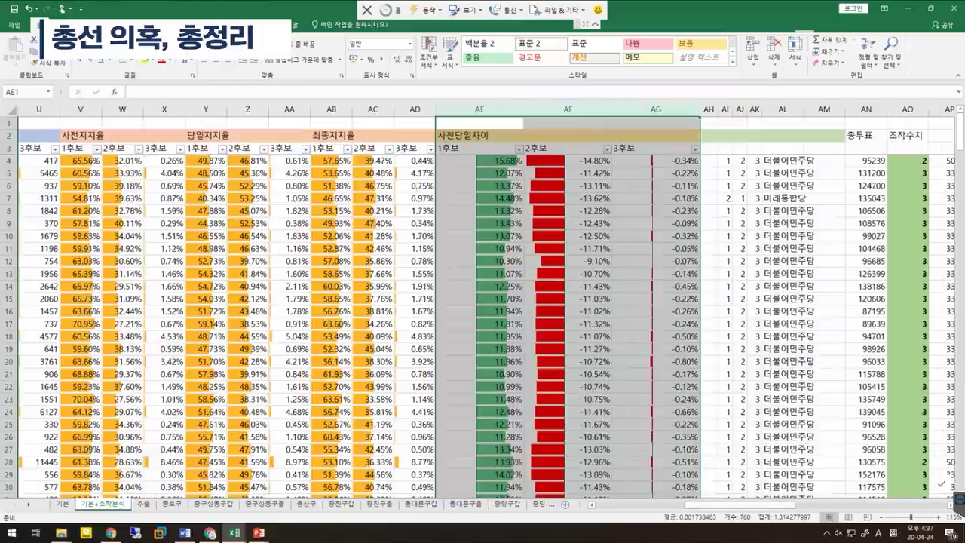
left_click_drag(700, 109, 814, 109)
left_click_drag(752, 504, 769, 505)
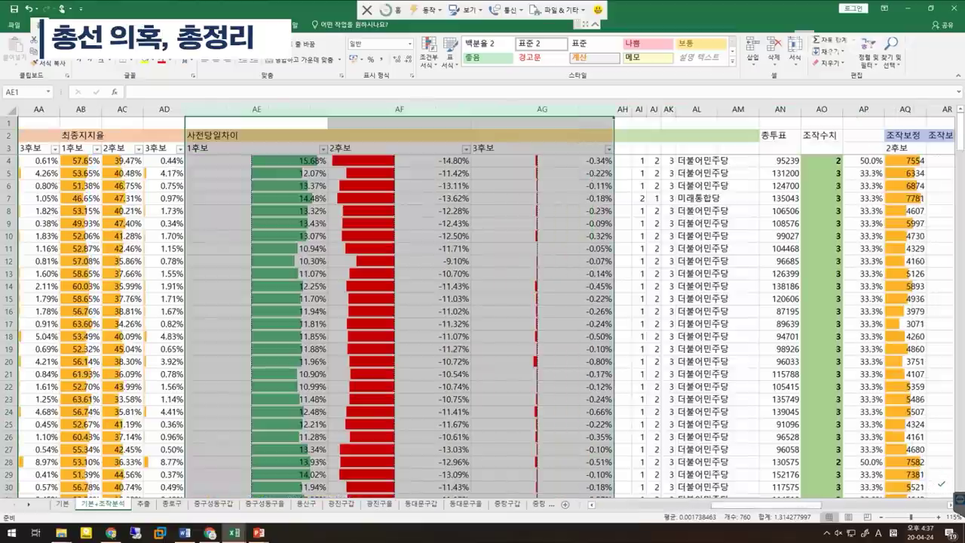
left_click_drag(768, 505, 761, 505)
scroll(482, 302, "down", 1)
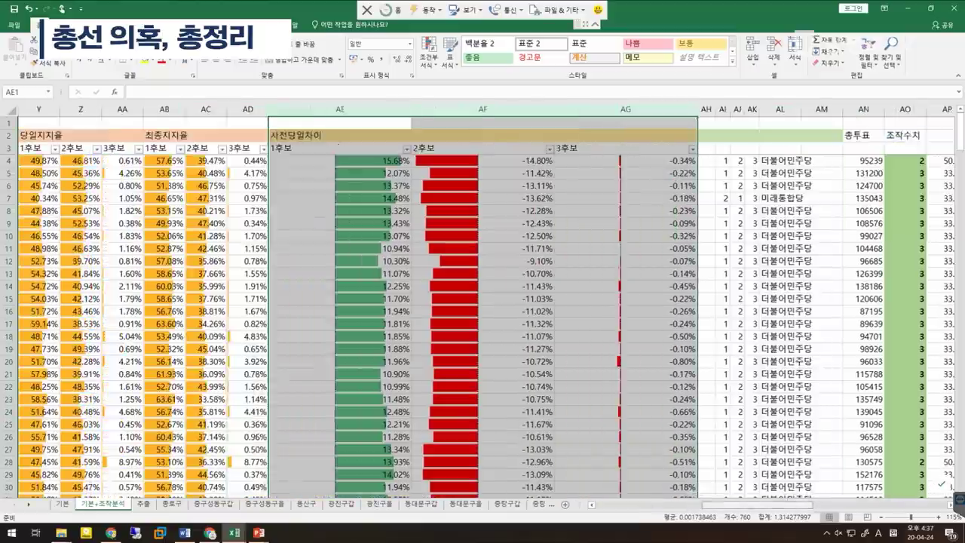